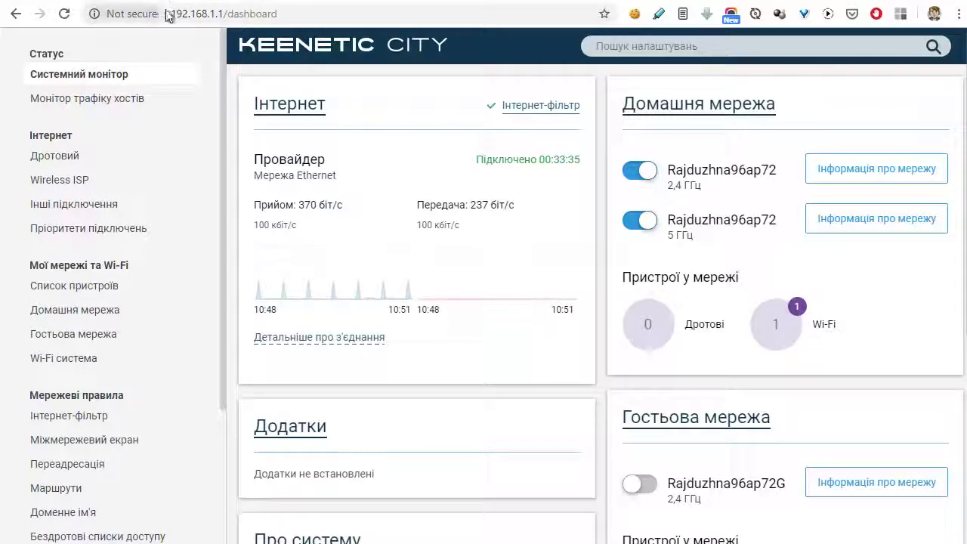
Step: Examine the system monitor dashboard from the internet status to the network ports, and open the host traffic monitor
left_click(193, 15)
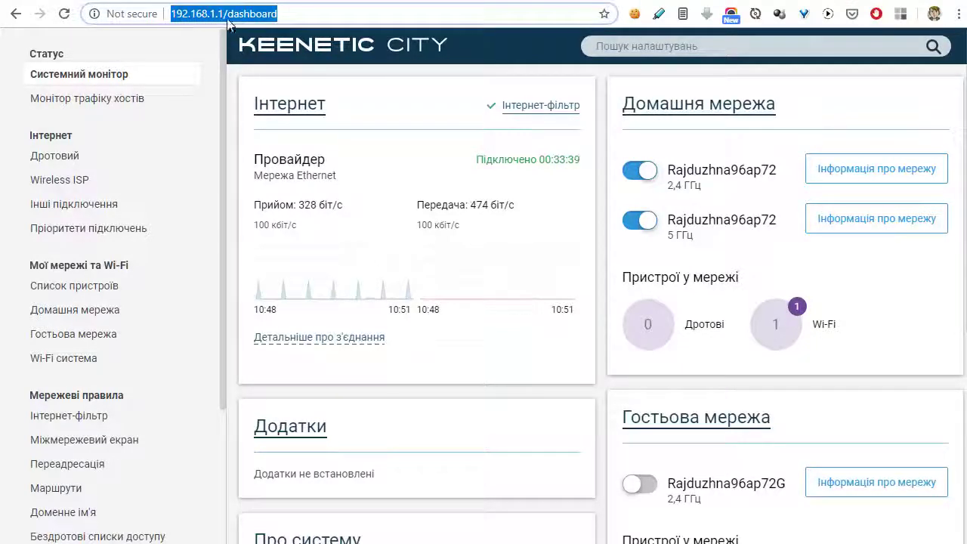
left_click(699, 190)
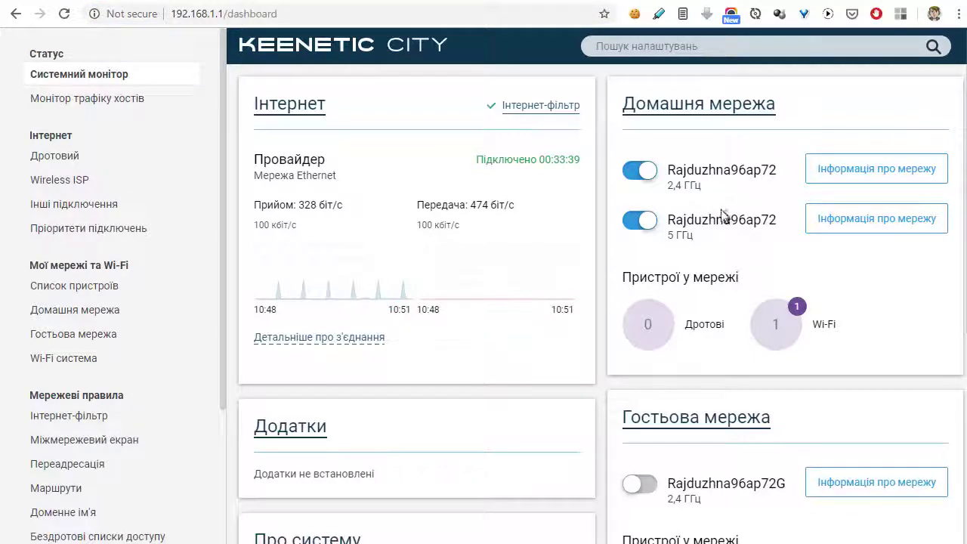
scroll(717, 243, "down", 2)
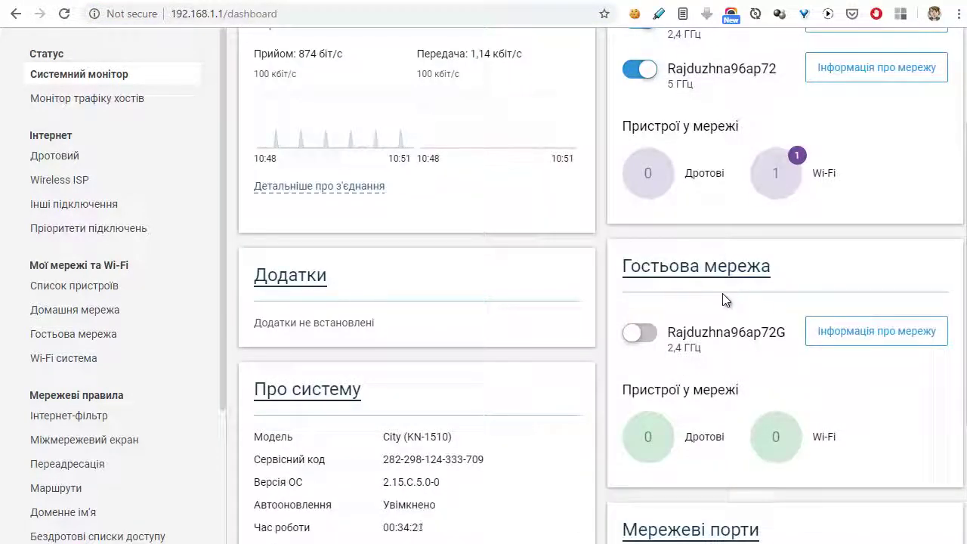
scroll(721, 294, "down", 3)
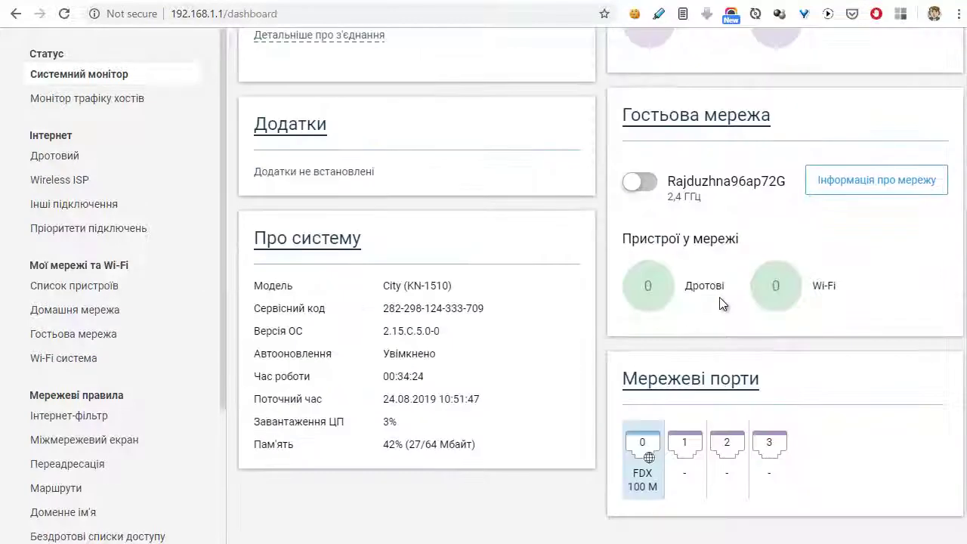
scroll(719, 296, "up", 6)
scroll(719, 297, "down", 6)
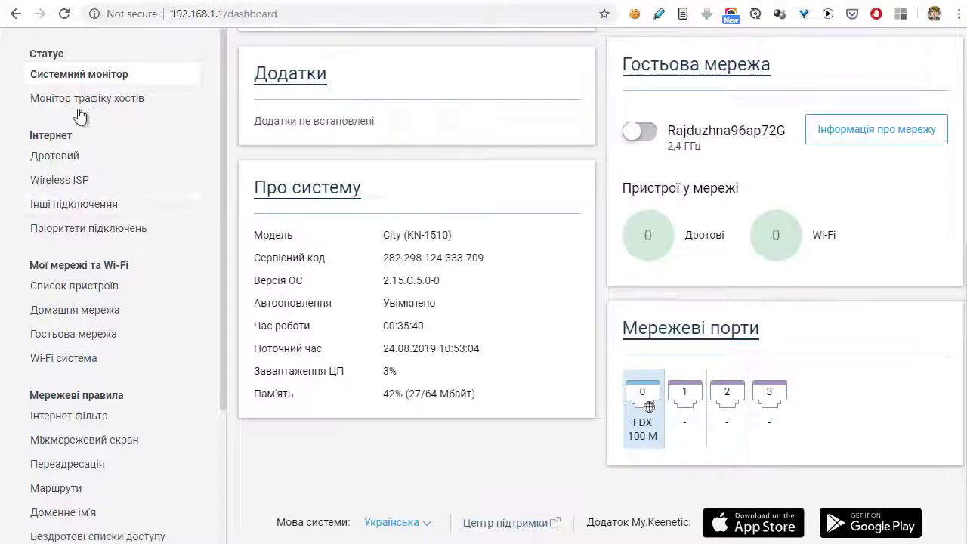
left_click(83, 100)
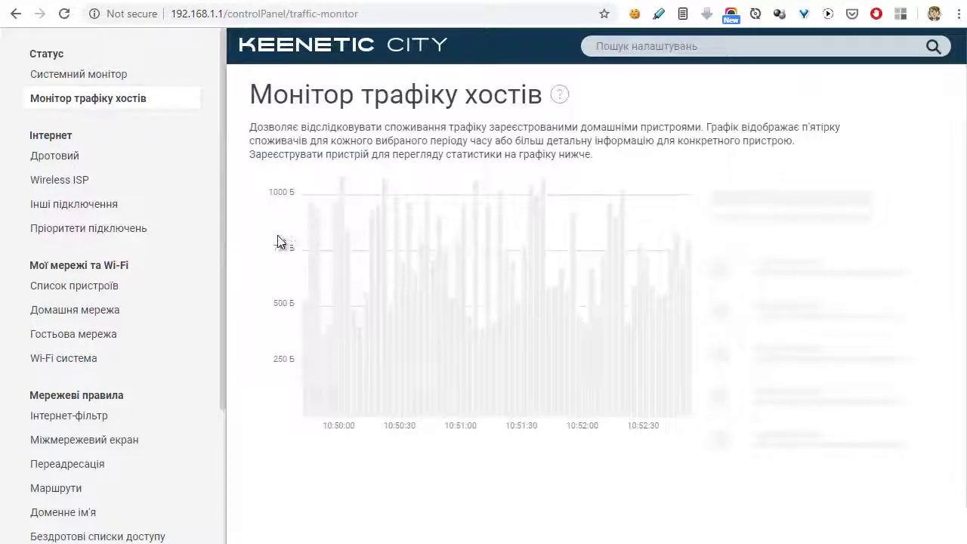
Step: Review the wired provider connection settings, including ports, IP and DNS parameters, provider authentication and Ping Check
left_click(61, 161)
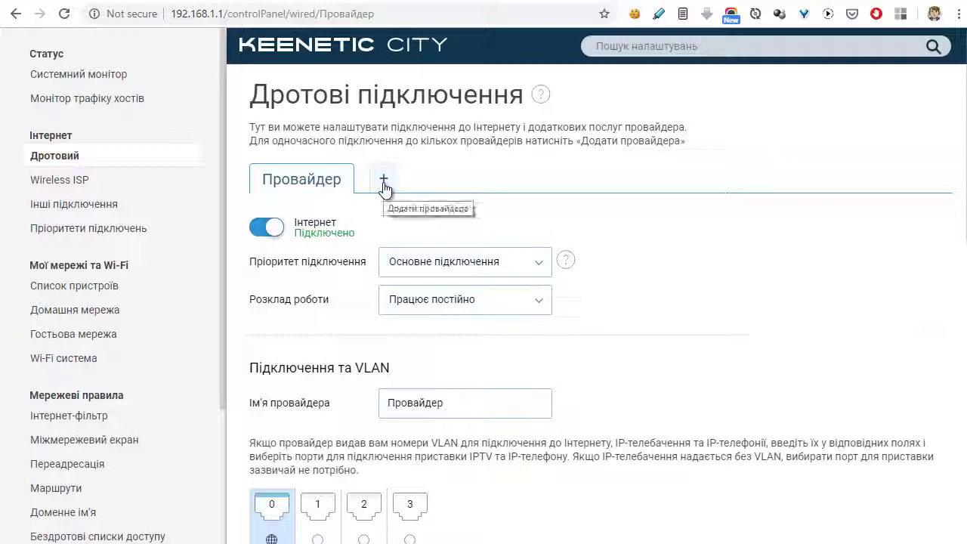
scroll(772, 390, "down", 5)
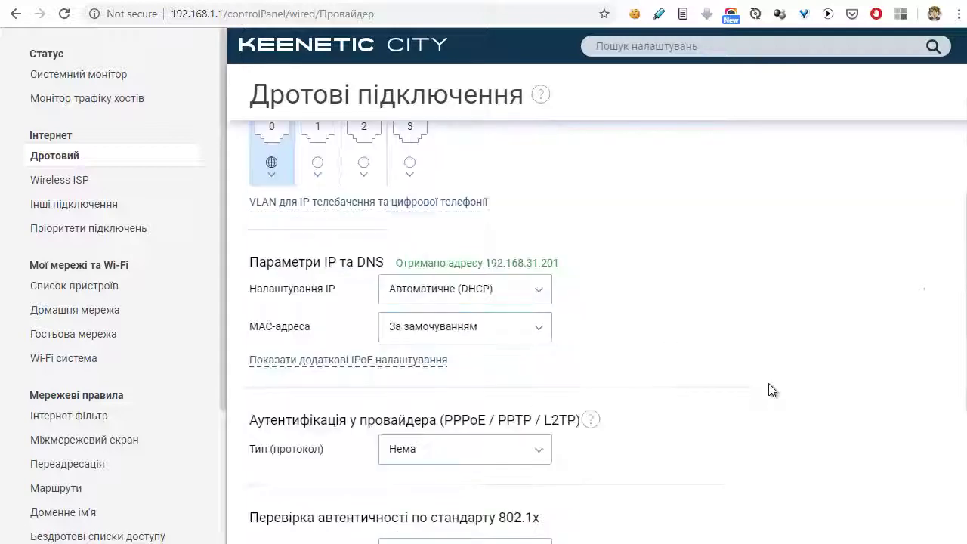
scroll(767, 383, "down", 2)
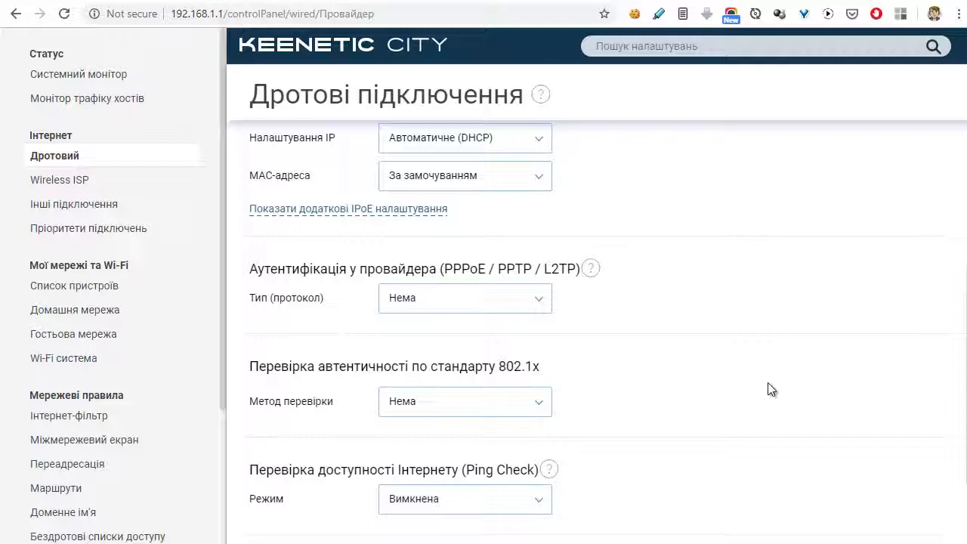
scroll(767, 383, "down", 2)
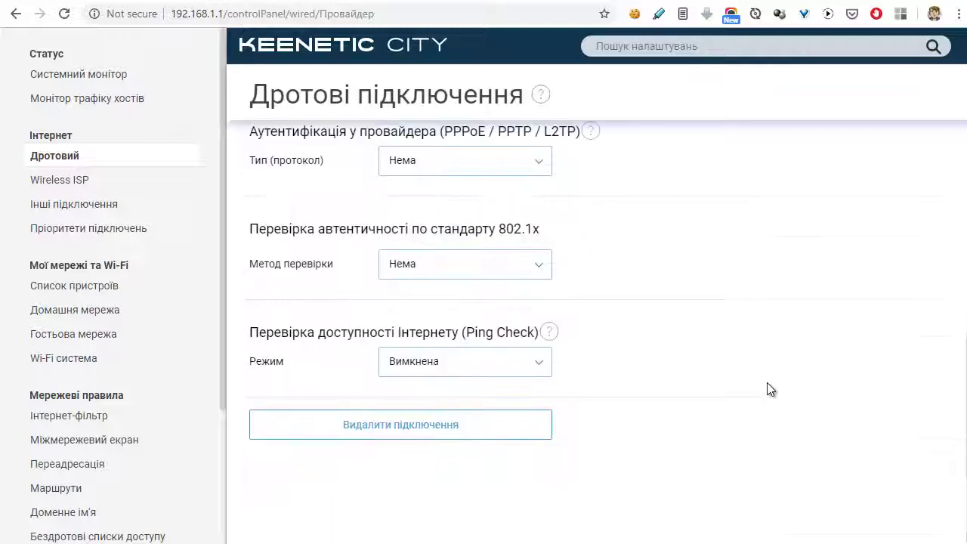
Step: Look through the Wireless ISP, other connections (Інші підключення) and connection priorities (Пріоритети підключень) pages
left_click(62, 182)
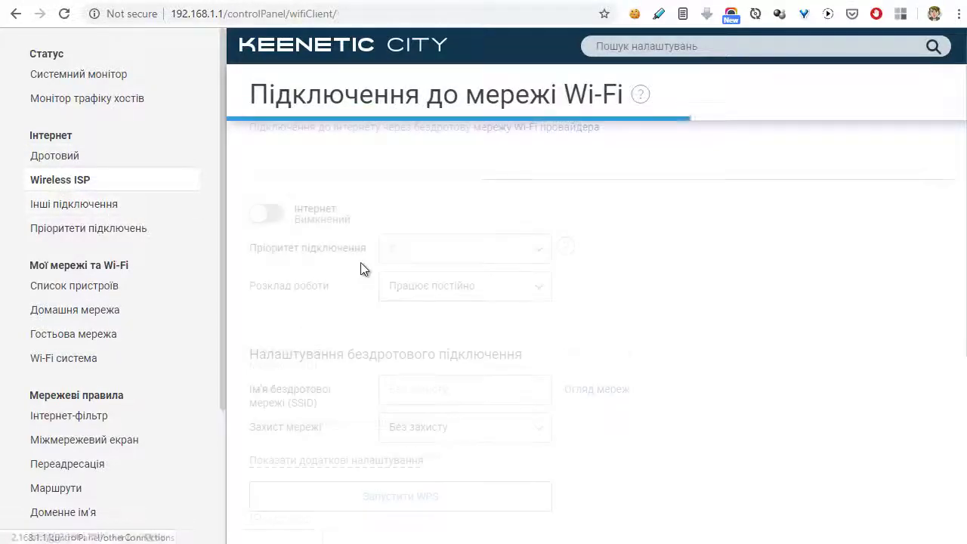
scroll(361, 263, "down", 4)
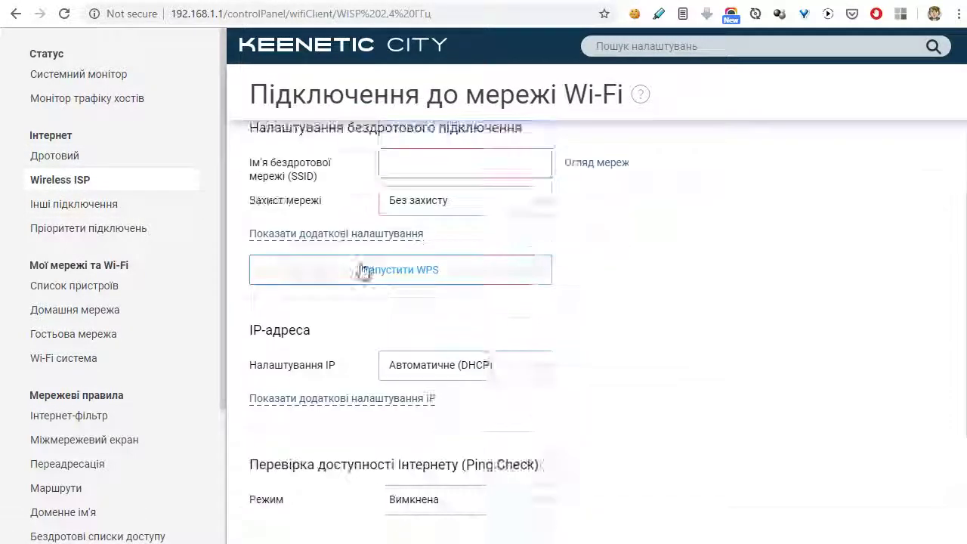
scroll(360, 263, "up", 4)
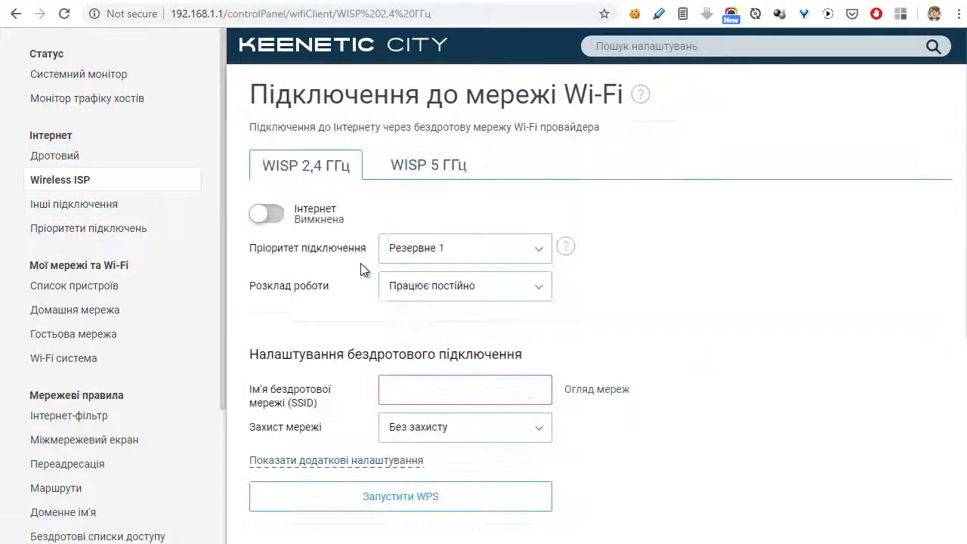
left_click(75, 204)
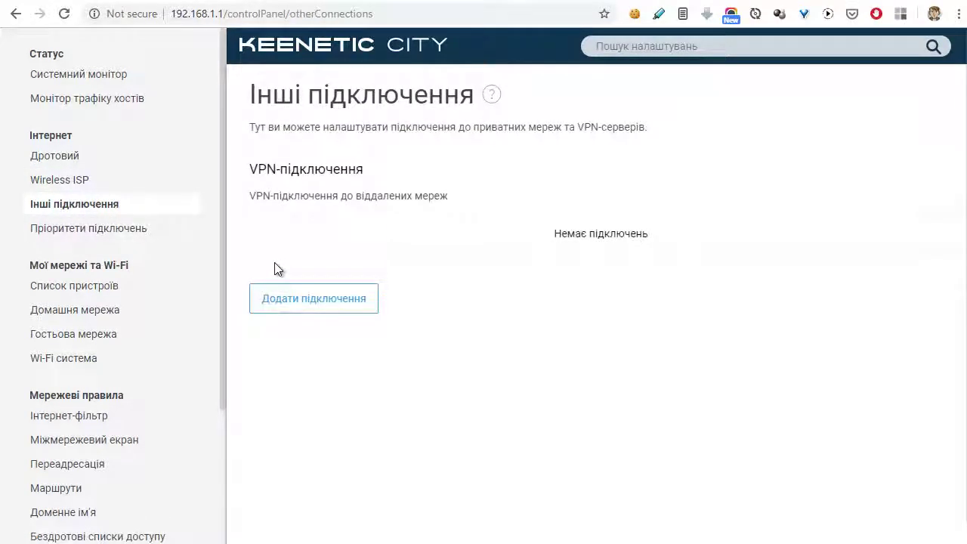
left_click(95, 230)
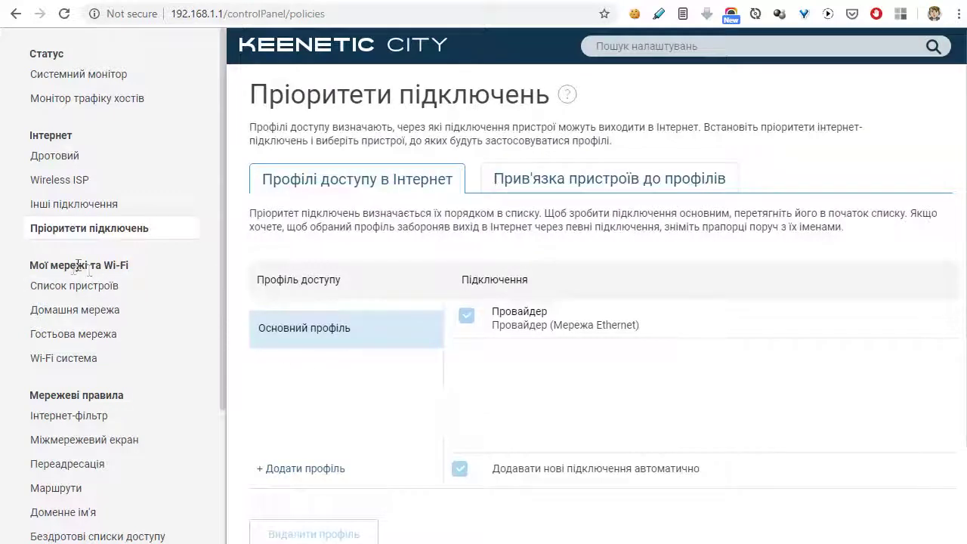
Step: Examine the device list (Список пристроїв) for unregistered, registered and blocked devices
left_click(173, 299)
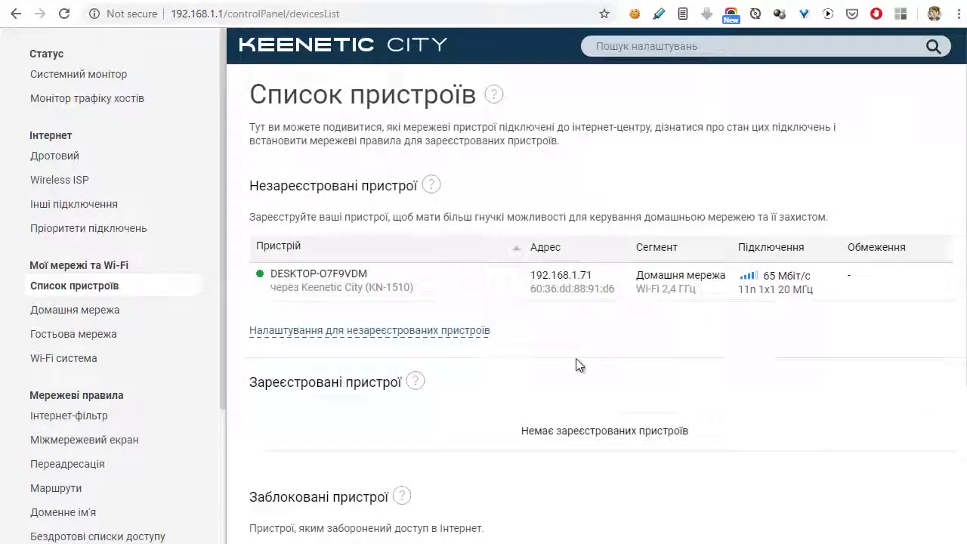
scroll(576, 358, "down", 3)
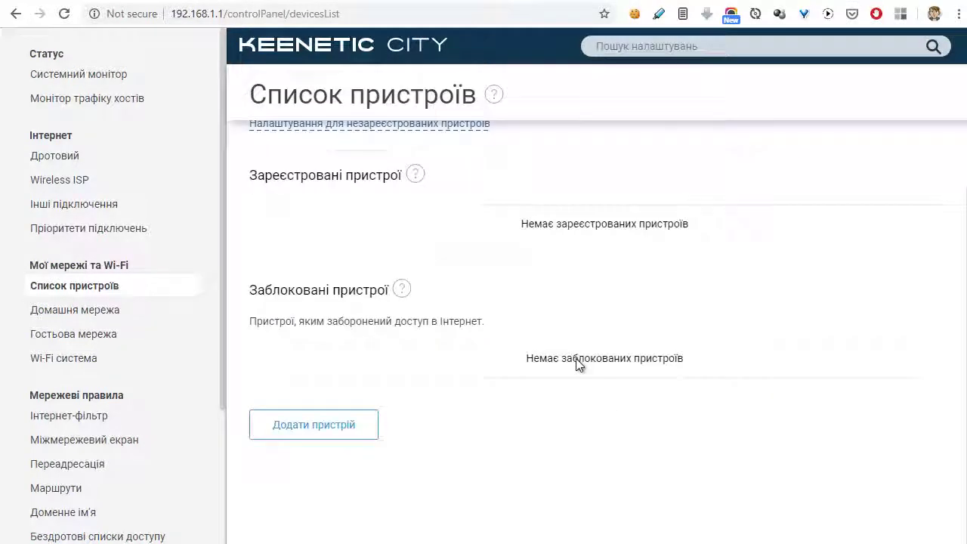
scroll(576, 358, "up", 2)
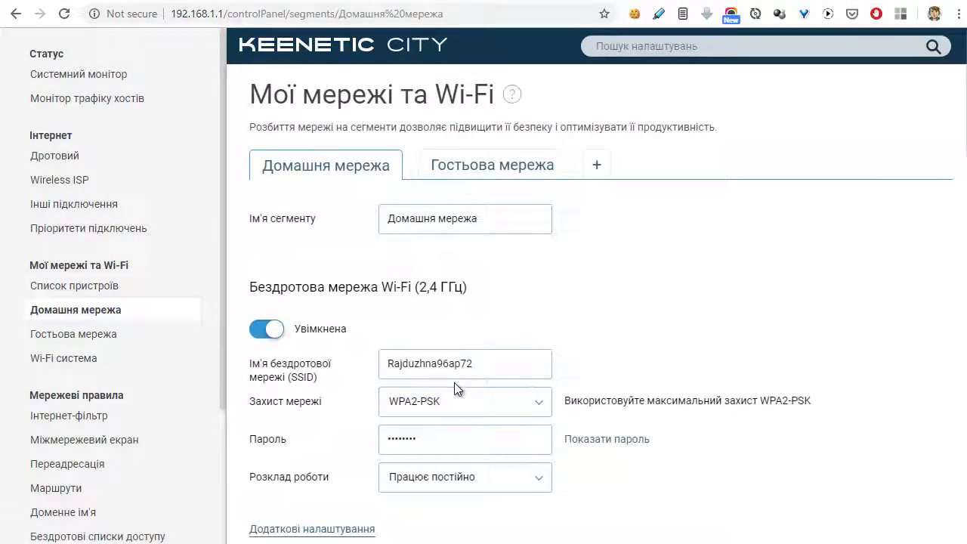
Step: Review the home network segment (Домашня мережа) settings, from Wi-Fi and segment ports to the IP parameters
scroll(455, 381, "down", 12)
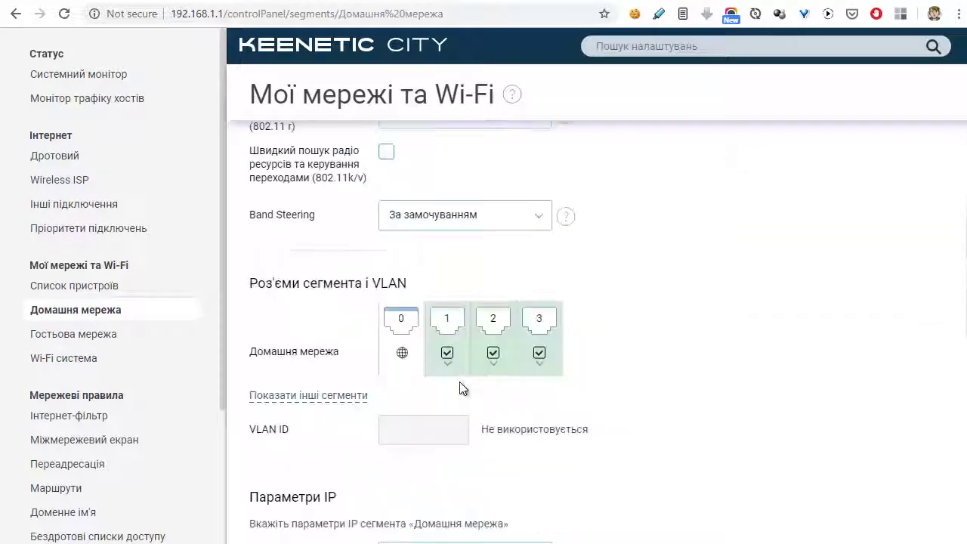
scroll(459, 382, "down", 5)
scroll(460, 382, "up", 10)
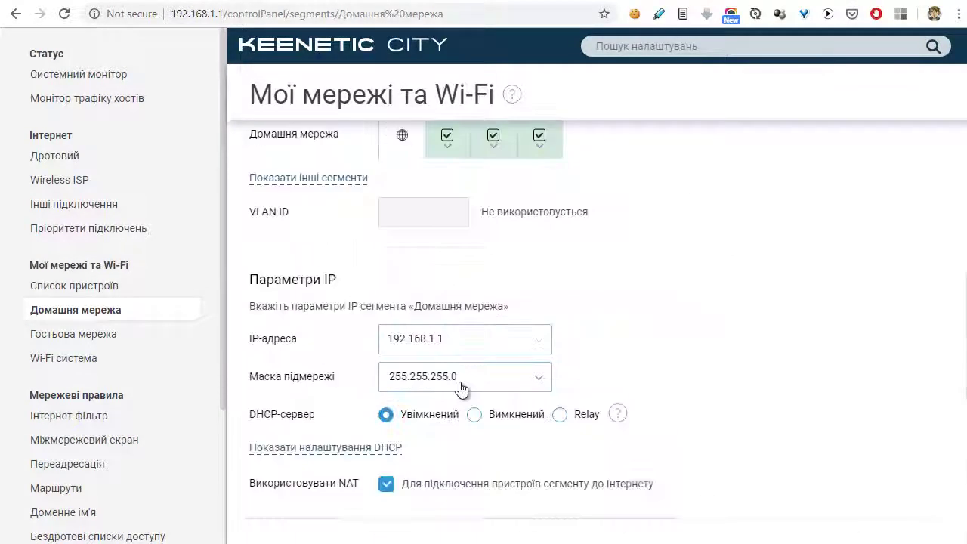
scroll(463, 388, "up", 8)
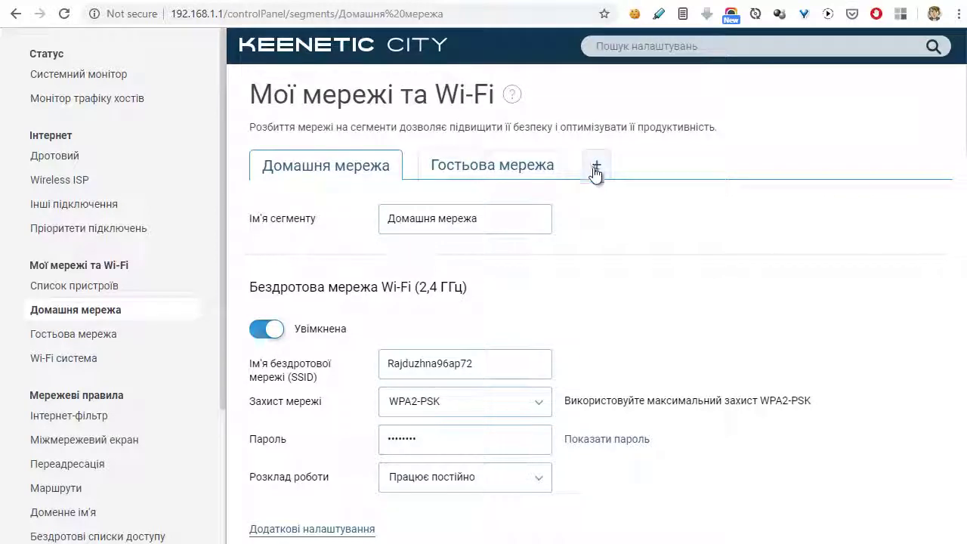
Step: Inspect the modular Wi-Fi system's transition log (Журнал) and return to its device list (Пристрої)
left_click(126, 337)
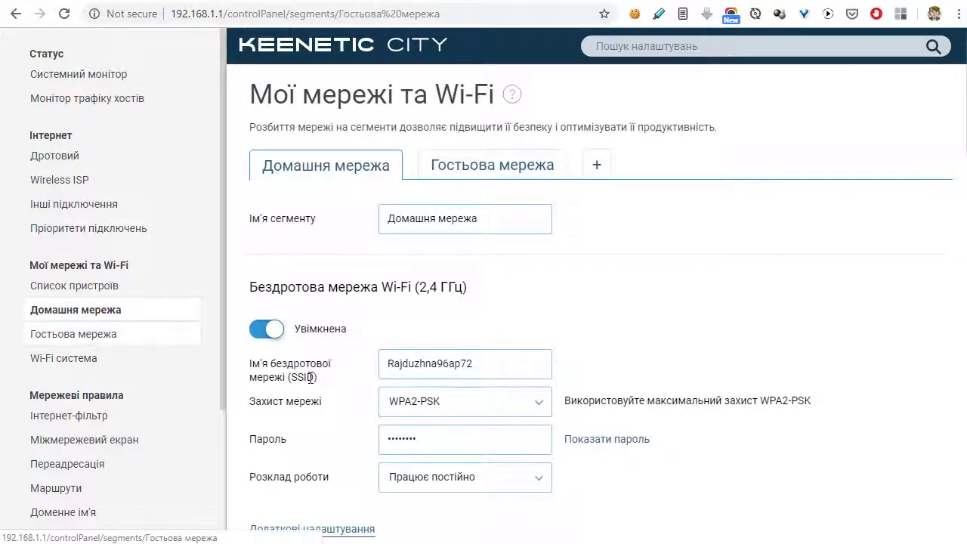
left_click(70, 360)
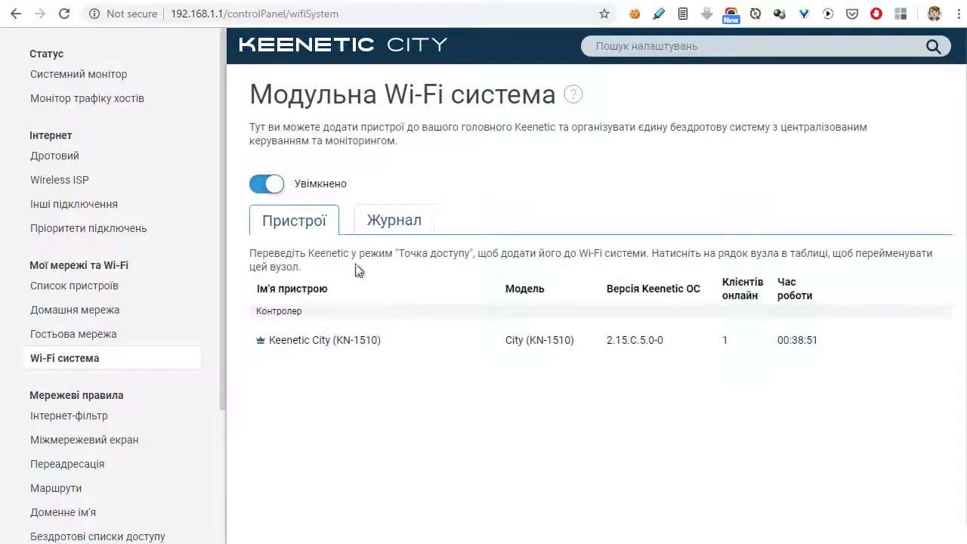
left_click(391, 223)
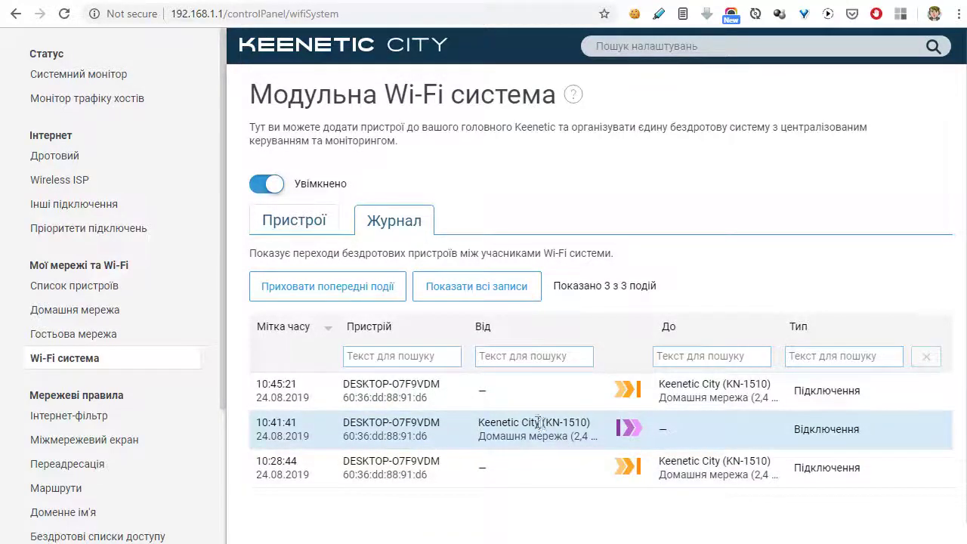
left_click(289, 220)
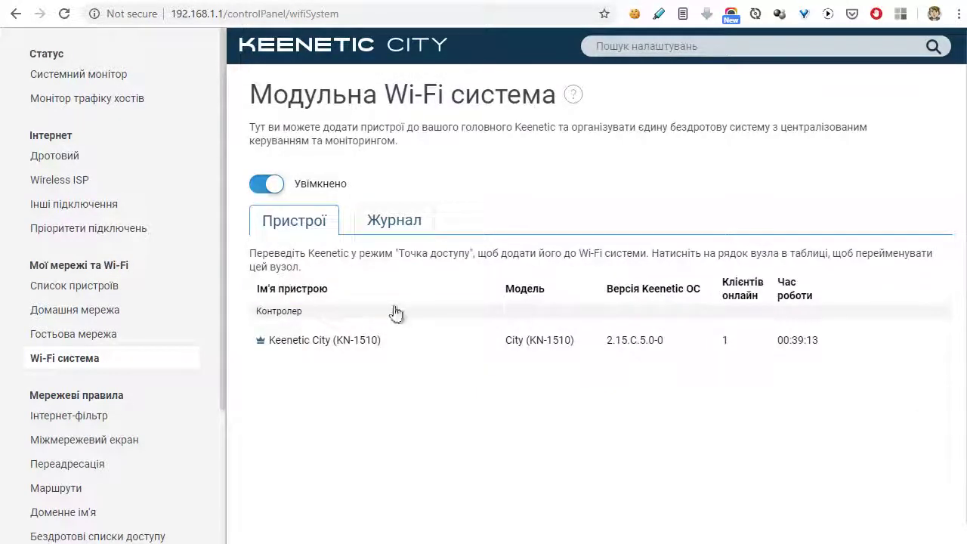
Step: Review the guest network segment (Гостьова мережа) settings for Wi-Fi, roaming, ports and VLAN, and IP parameters
left_click(59, 334)
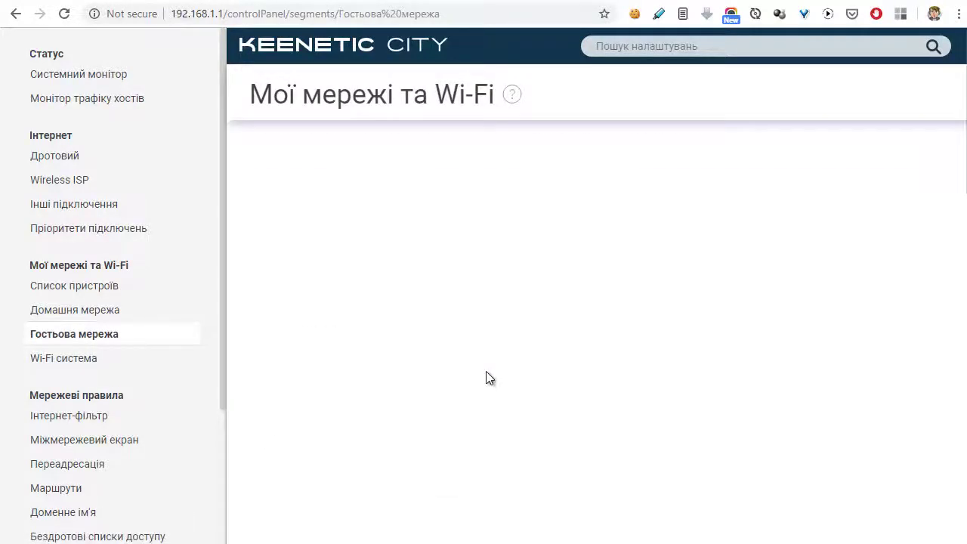
scroll(503, 376, "down", 7)
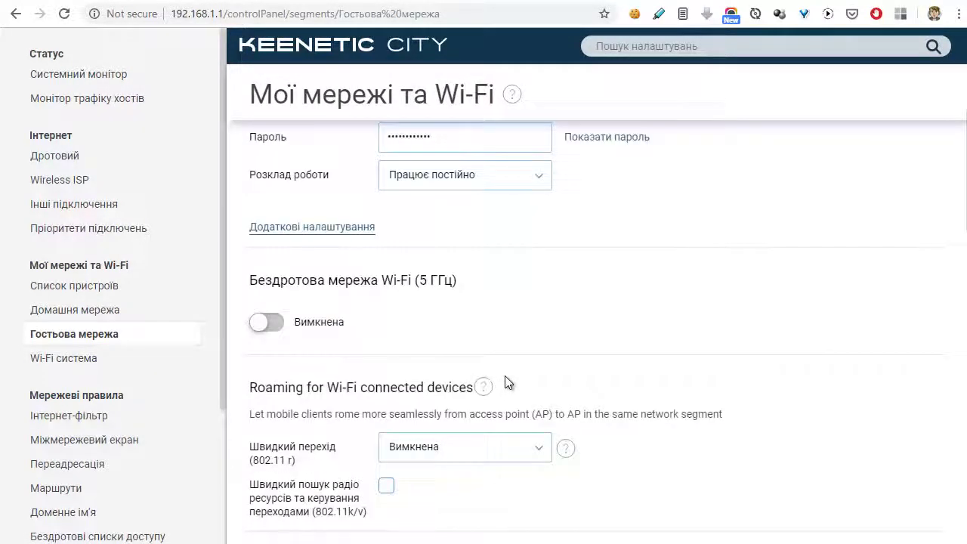
scroll(506, 381, "up", 3)
scroll(412, 359, "up", 3)
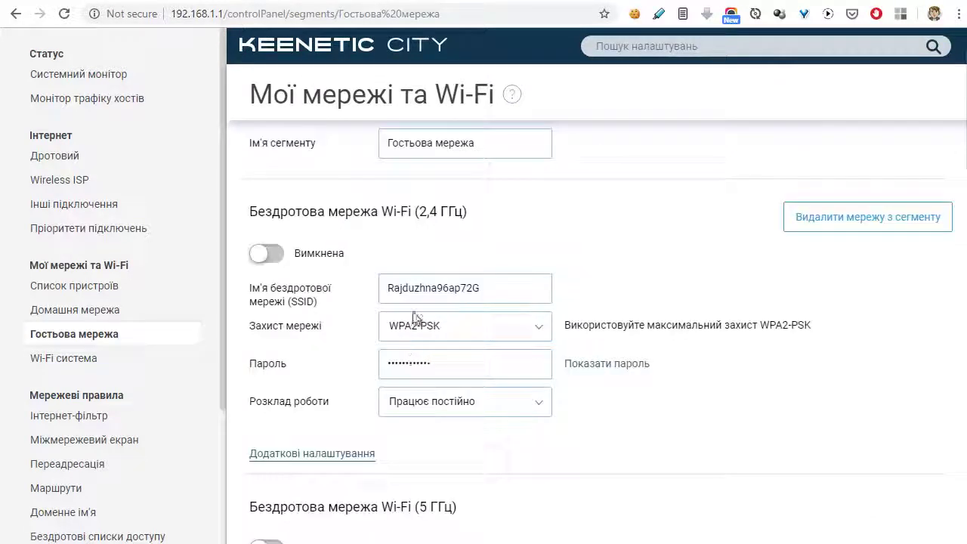
scroll(446, 453, "down", 5)
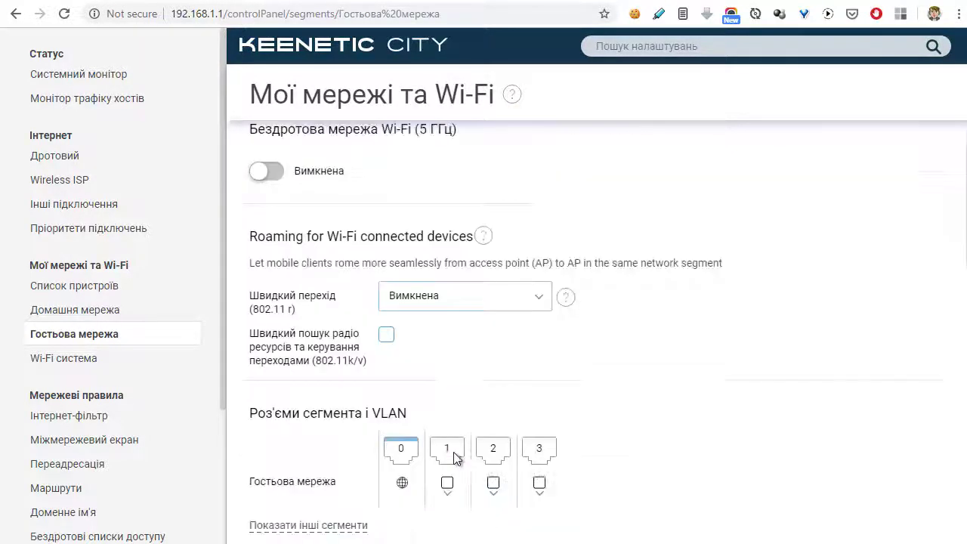
scroll(391, 355, "down", 2)
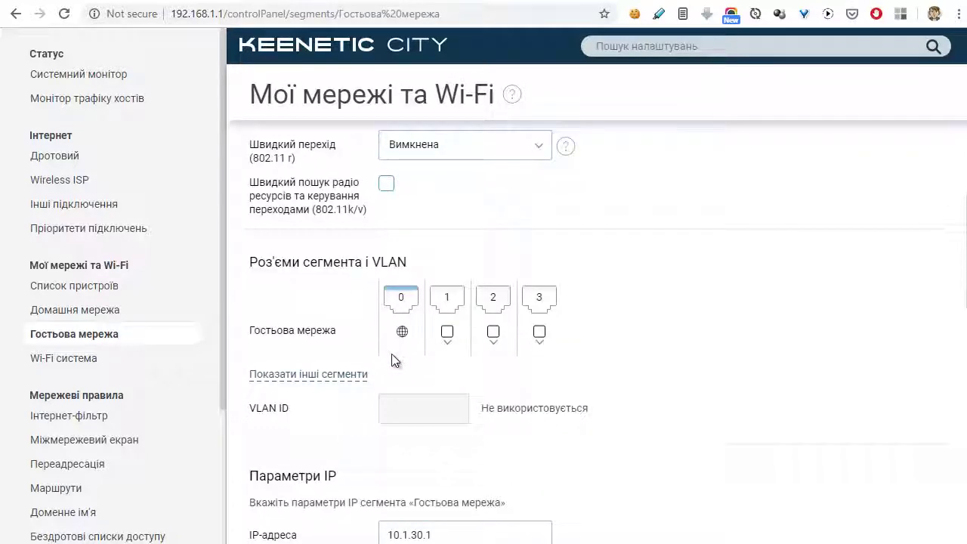
scroll(484, 370, "down", 1)
scroll(395, 281, "down", 1)
scroll(399, 283, "up", 2)
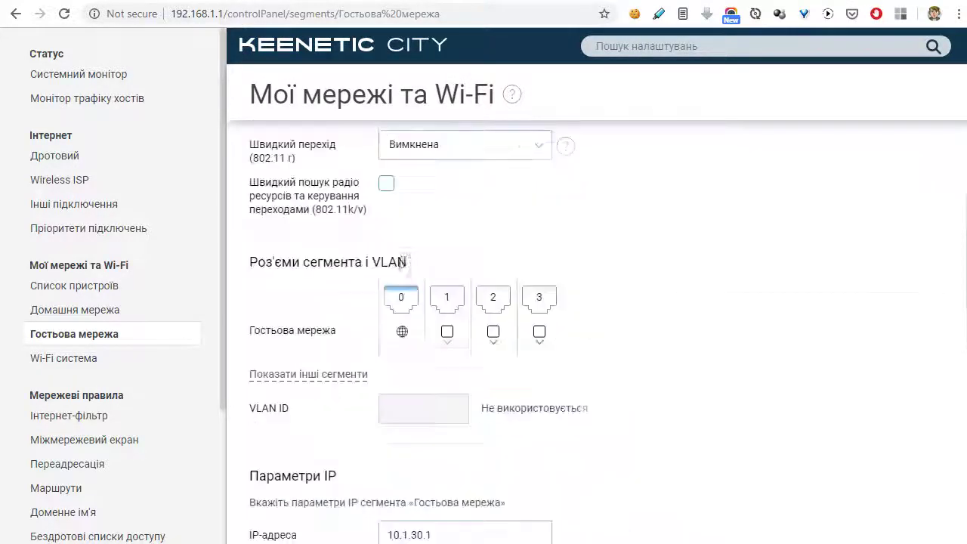
scroll(445, 470, "down", 4)
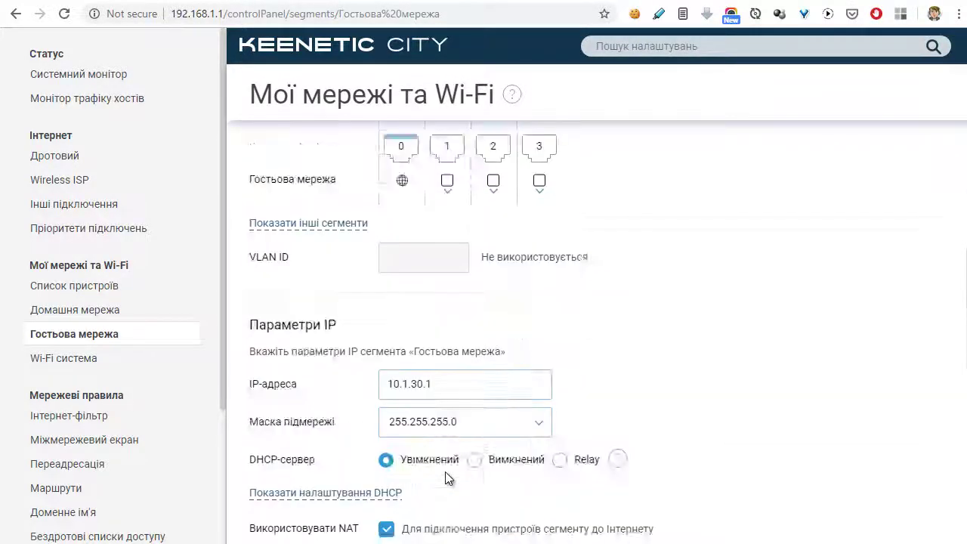
Step: Enable client isolation (Ізоляція клієнтів) for the guest network segment and save the settings
scroll(476, 389, "down", 3)
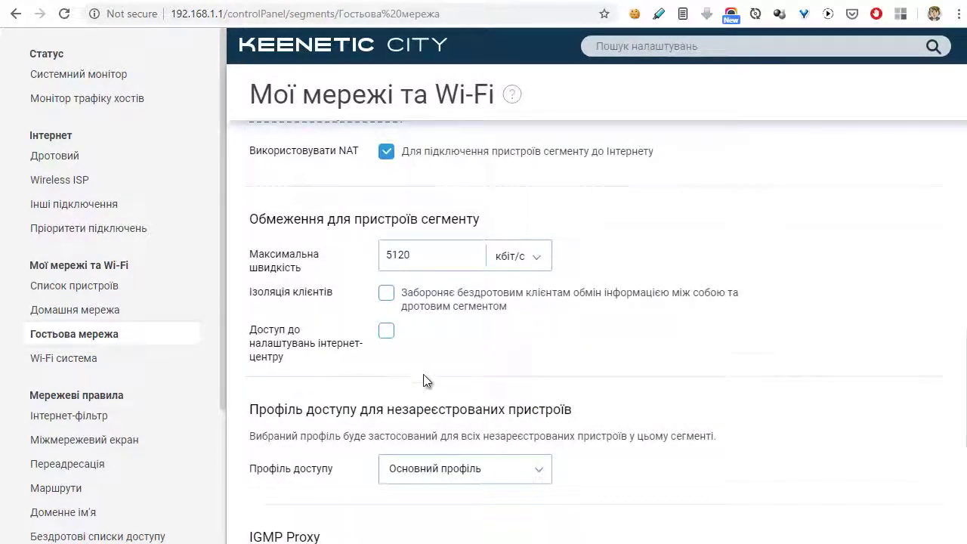
scroll(427, 381, "down", 2)
left_click(386, 145)
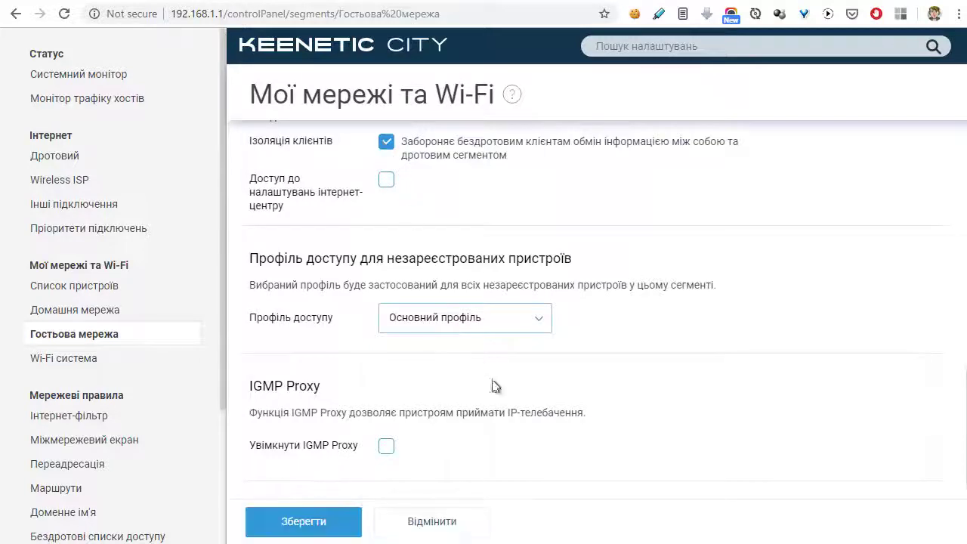
scroll(483, 363, "down", 1)
left_click(264, 529)
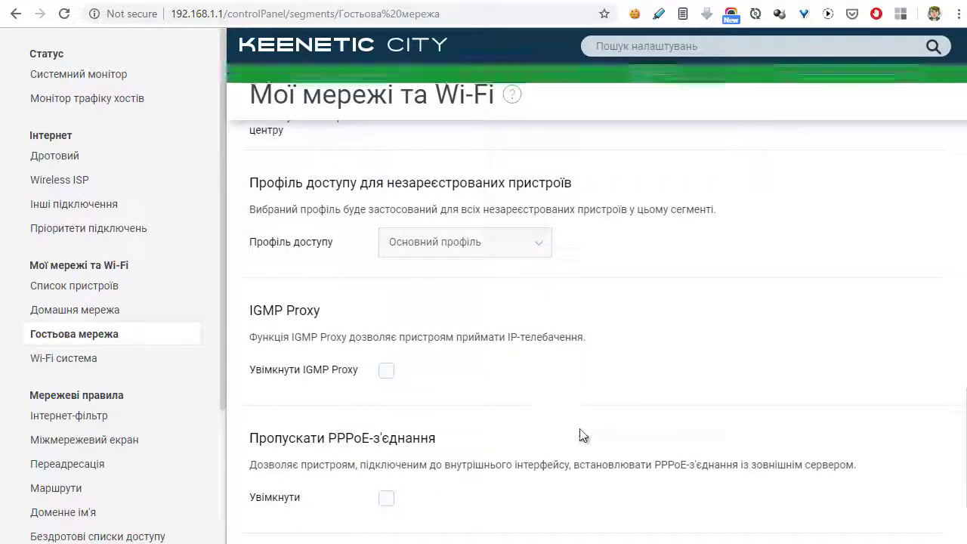
Step: Check the guest network segment's remaining options, including IGMP Proxy and PPPoE pass-through (Пропускати PPPoE-з'єднання)
scroll(582, 436, "down", 2)
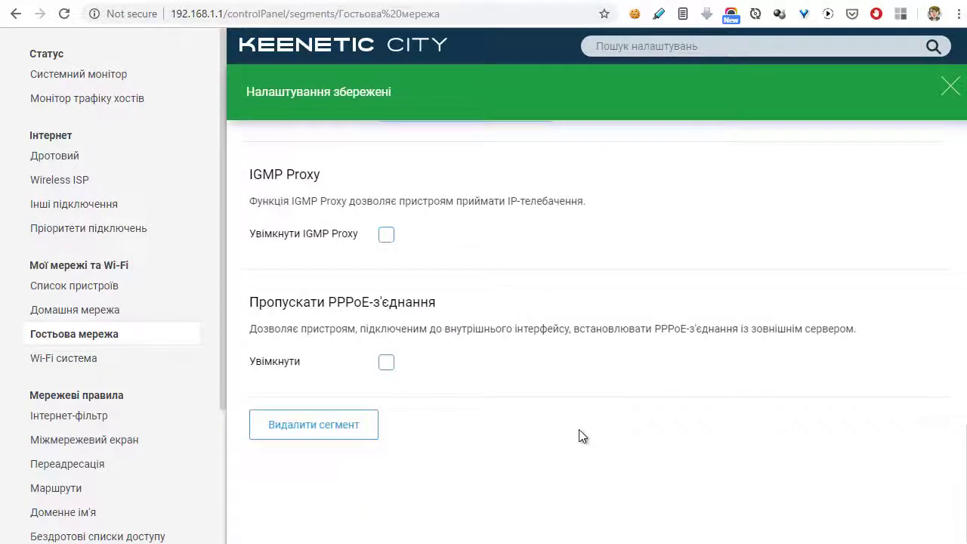
scroll(582, 436, "up", 3)
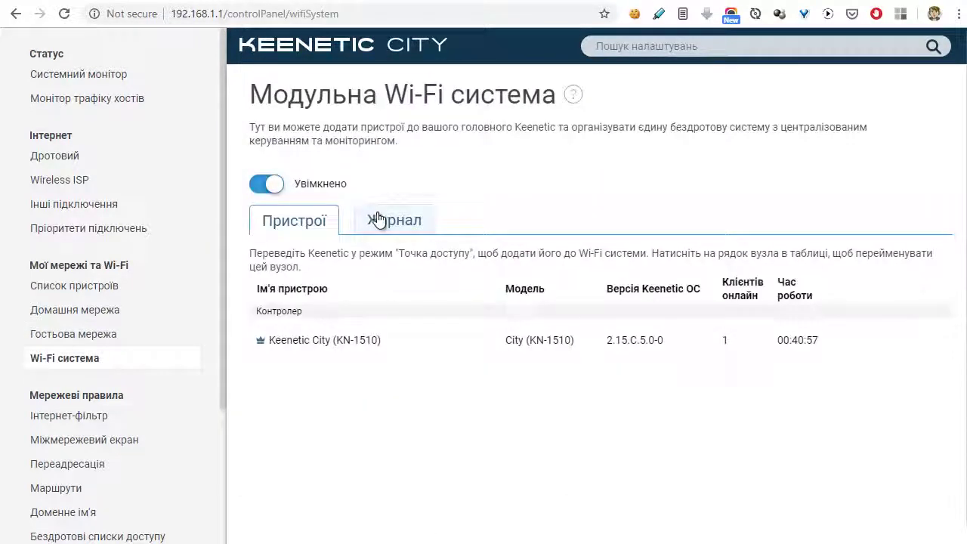
Step: Set the internet filter (Інтернет-фільтр) to Яндекс.DNS, check the default profile options while keeping Швидкий DNS, and look over the DNS servers section
left_click(76, 416)
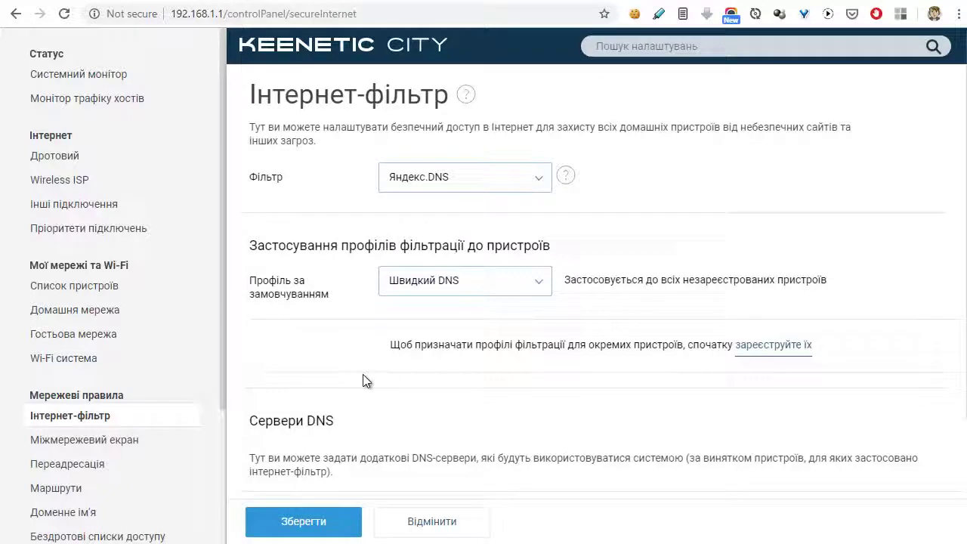
scroll(365, 380, "down", 2)
scroll(441, 211, "up", 2)
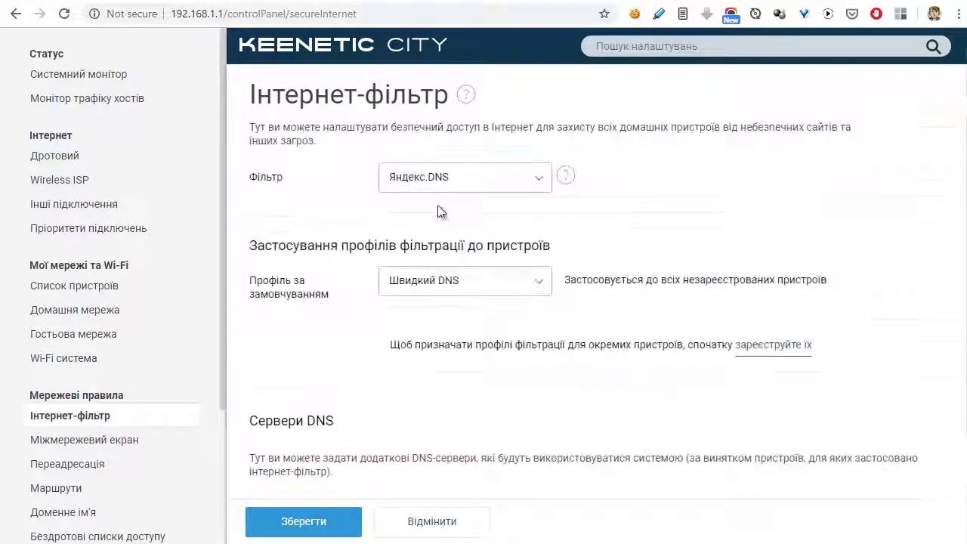
left_click(529, 284)
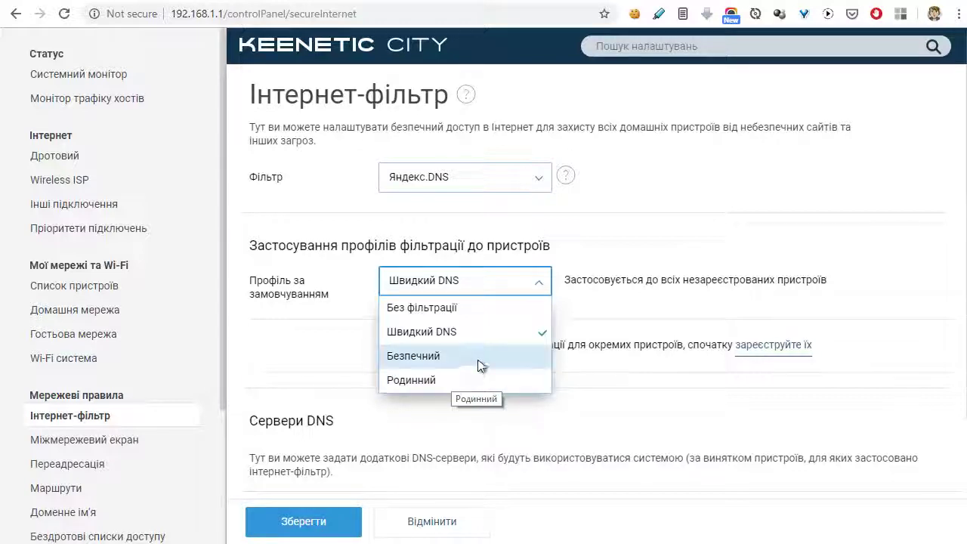
left_click(621, 308)
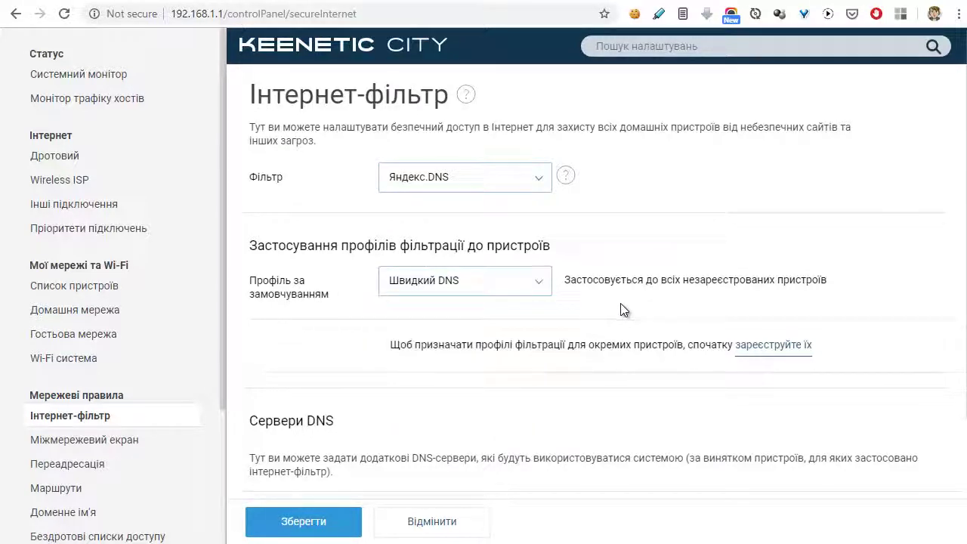
scroll(623, 310, "down", 2)
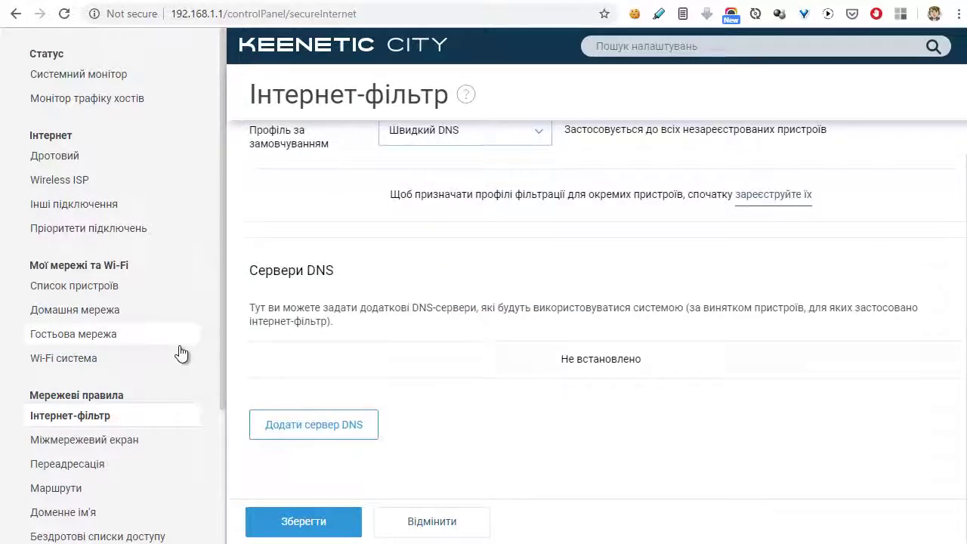
Step: Stay on the internet filter page when asked about leaving with unsaved settings, and save the filter settings
scroll(159, 344, "down", 2)
left_click(112, 290)
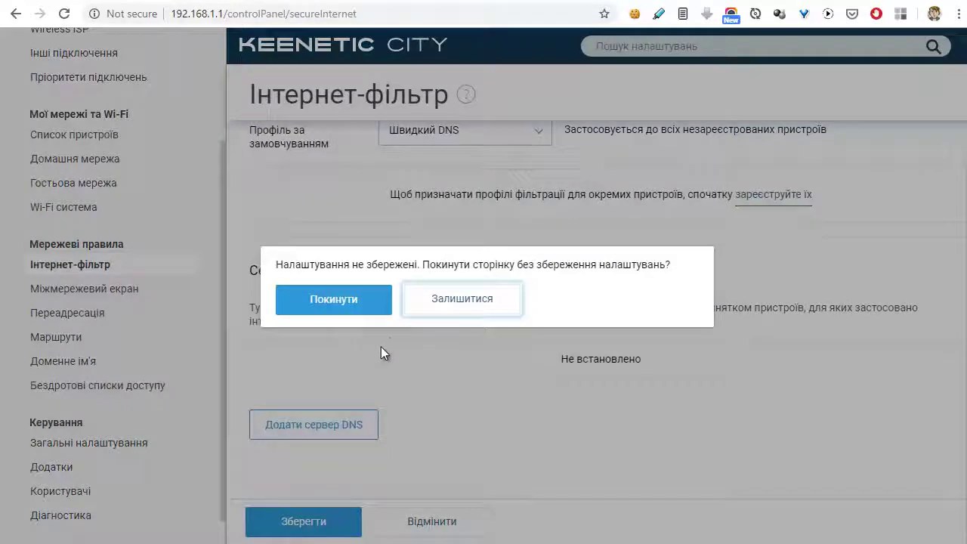
left_click(457, 308)
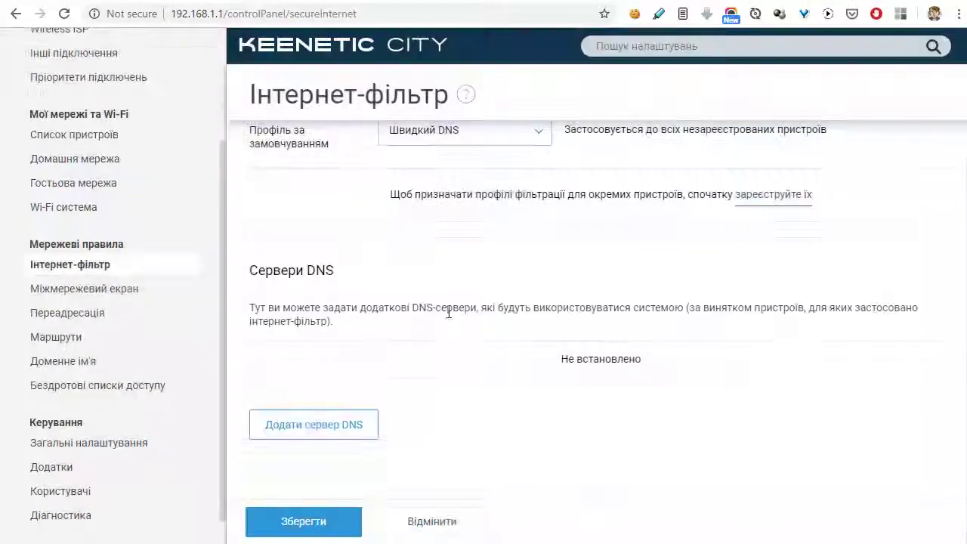
left_click(328, 517)
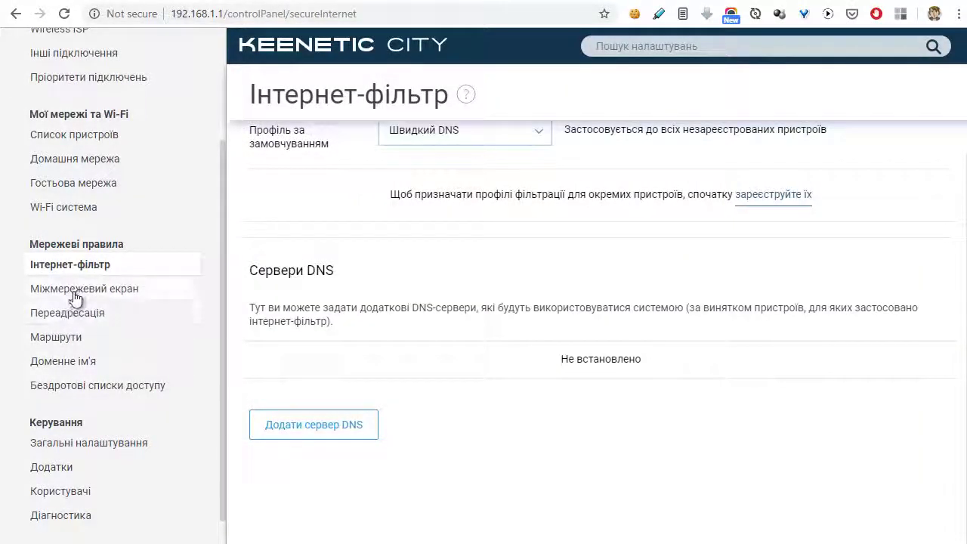
Step: Review the firewall (Міжмережевий екран) with its additional interfaces and the port forwarding (Переадресація) rules with UPnP ports
left_click(162, 299)
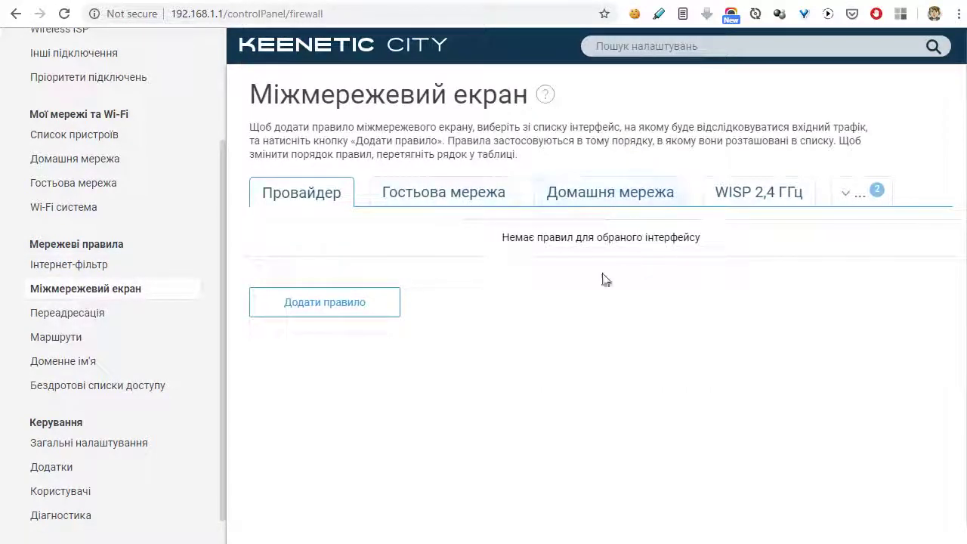
left_click(869, 192)
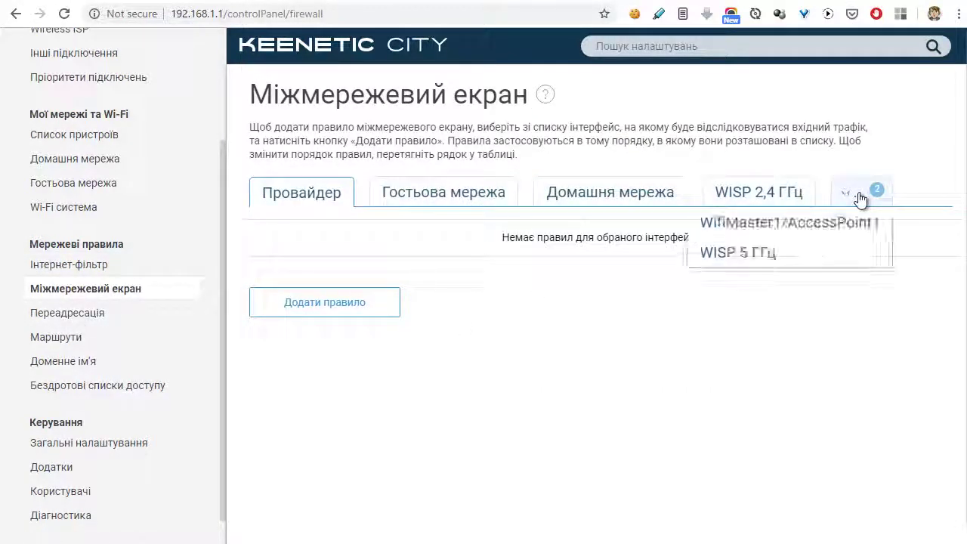
left_click(38, 313)
scroll(456, 283, "down", 1)
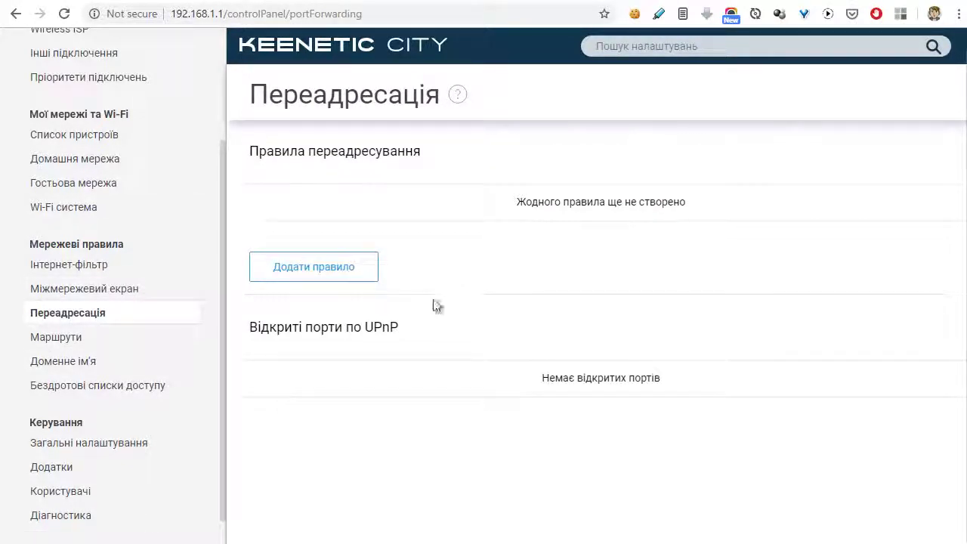
Step: Review the static routes (Маршрути) with the active IPv4 table and the domain name (Доменне ім'я) settings for KeenDNS and DDNS
left_click(183, 344)
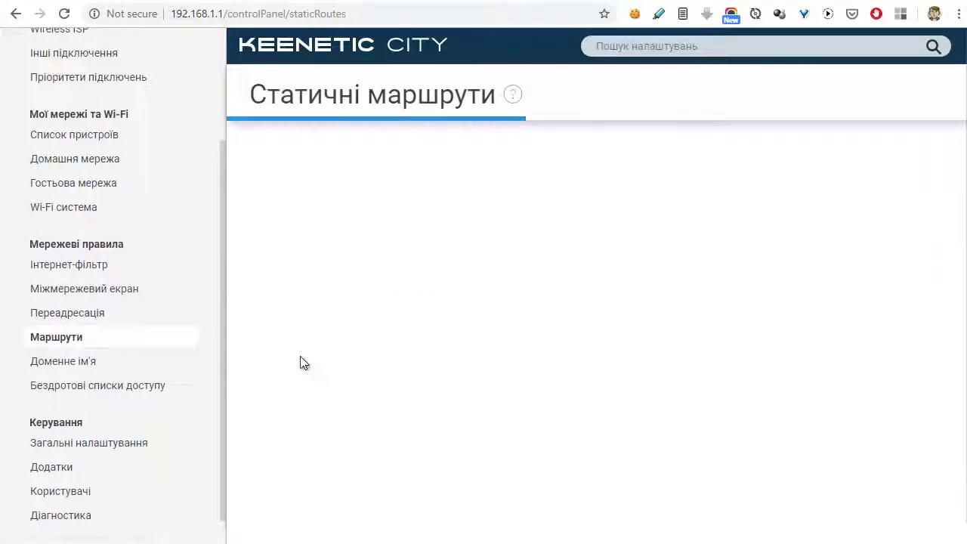
scroll(359, 378, "down", 3)
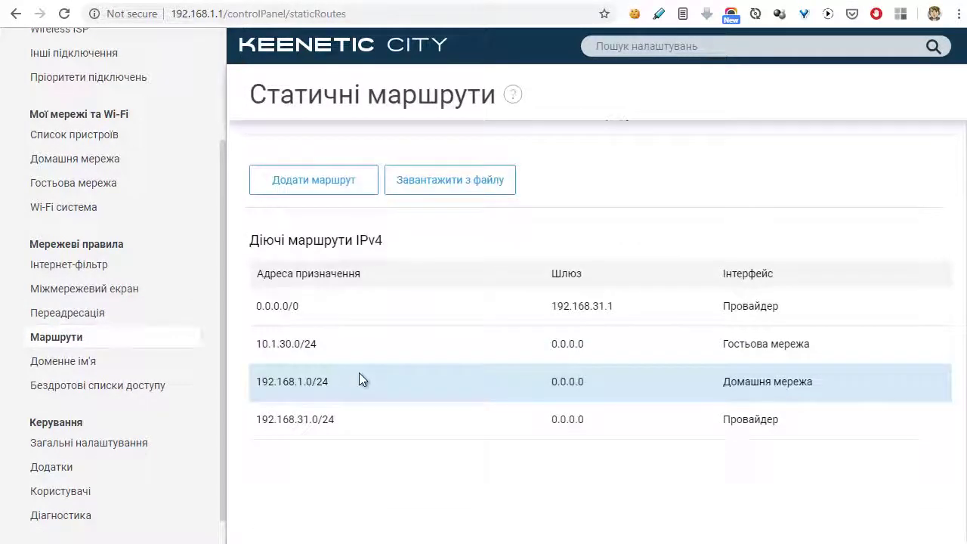
left_click(69, 364)
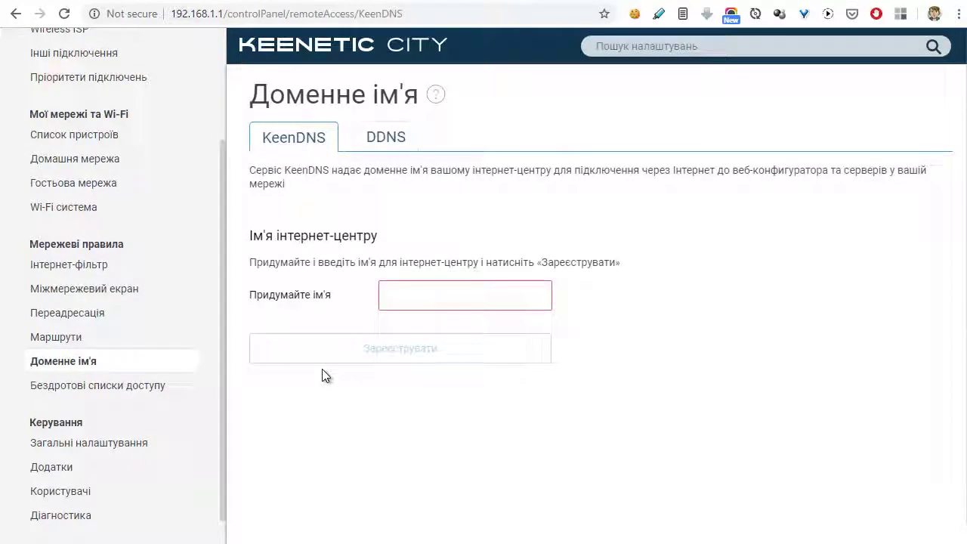
left_click(391, 138)
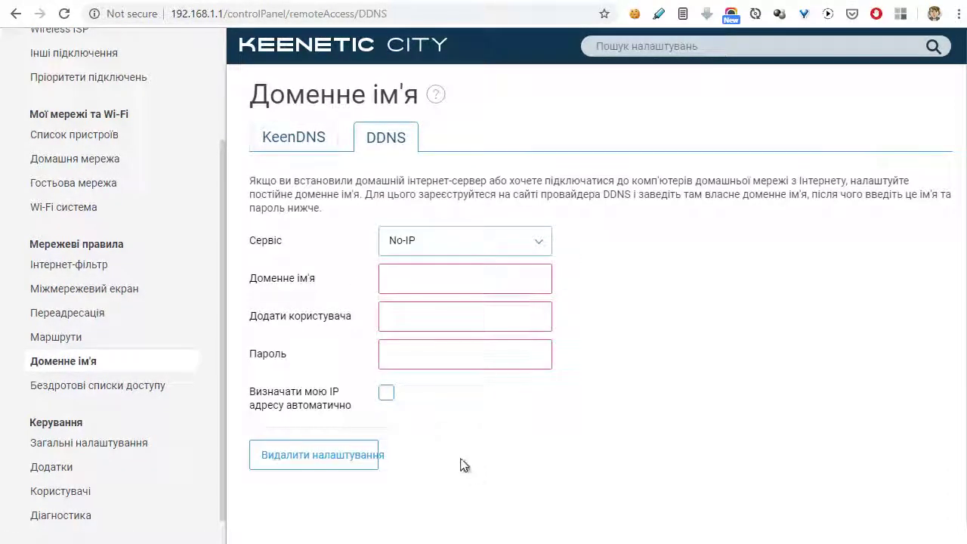
Step: Review the wireless access lists (Бездротові списки доступу) for the home network and the guest network
left_click(76, 390)
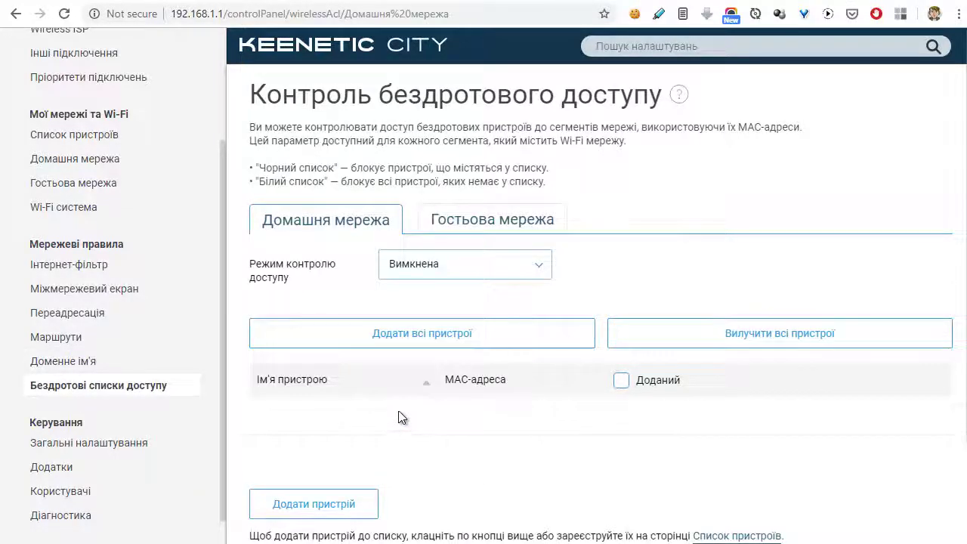
scroll(411, 416, "down", 2)
scroll(427, 398, "up", 2)
left_click(464, 223)
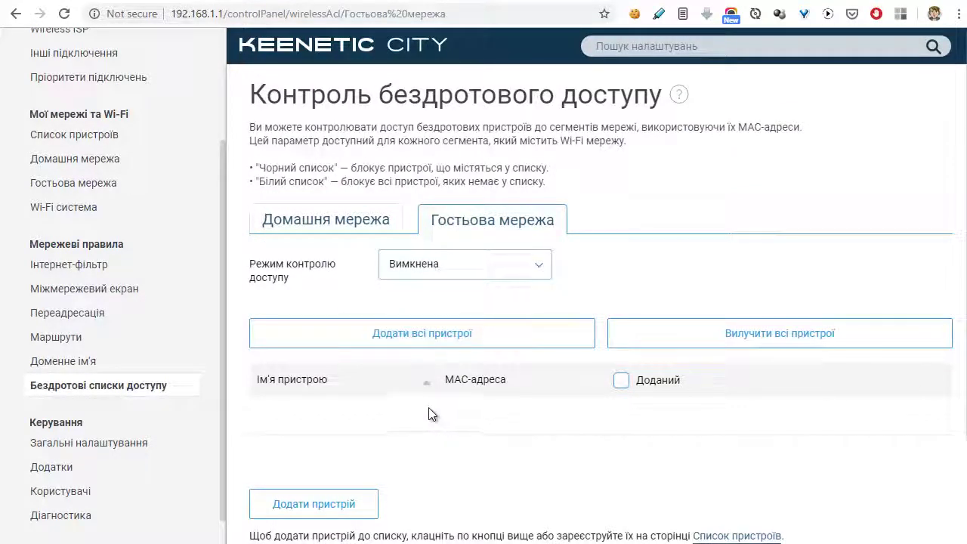
Step: Examine the available operating modes (Змінити режим роботи) in the general system settings, and close the list without changing the mode
left_click(110, 444)
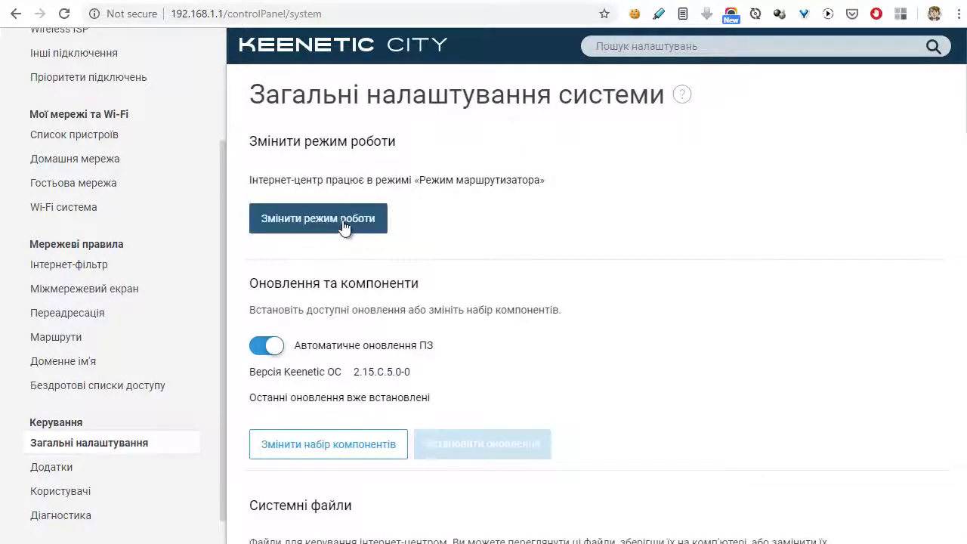
left_click(345, 221)
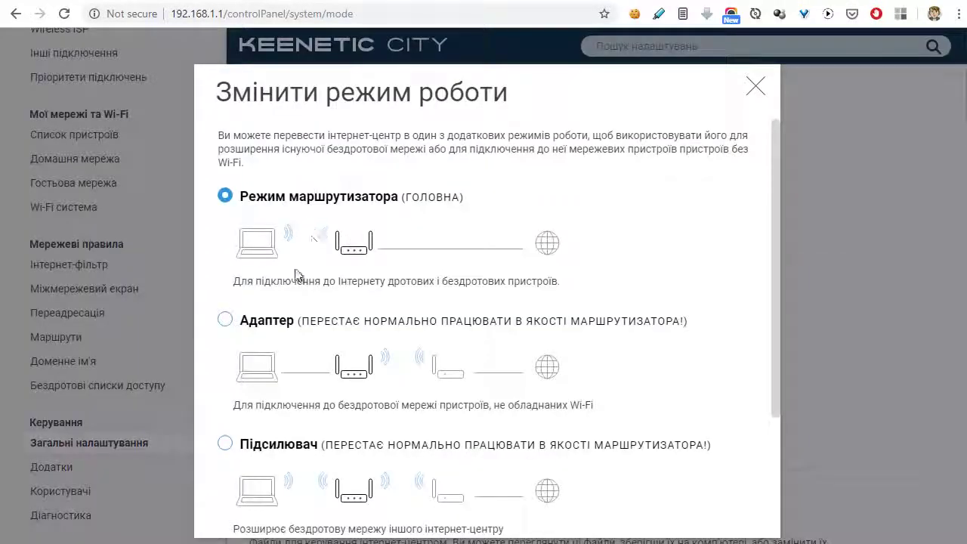
scroll(295, 268, "down", 2)
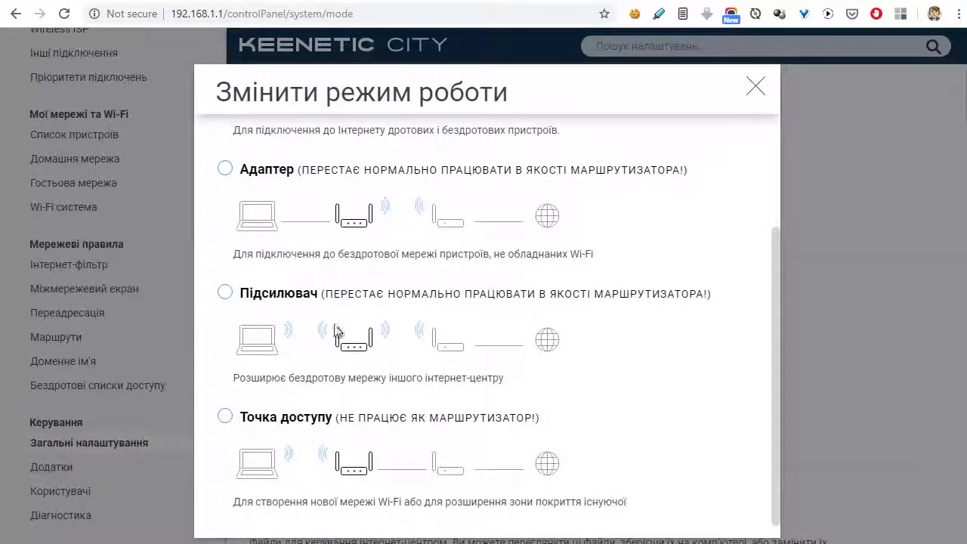
scroll(335, 344, "down", 1)
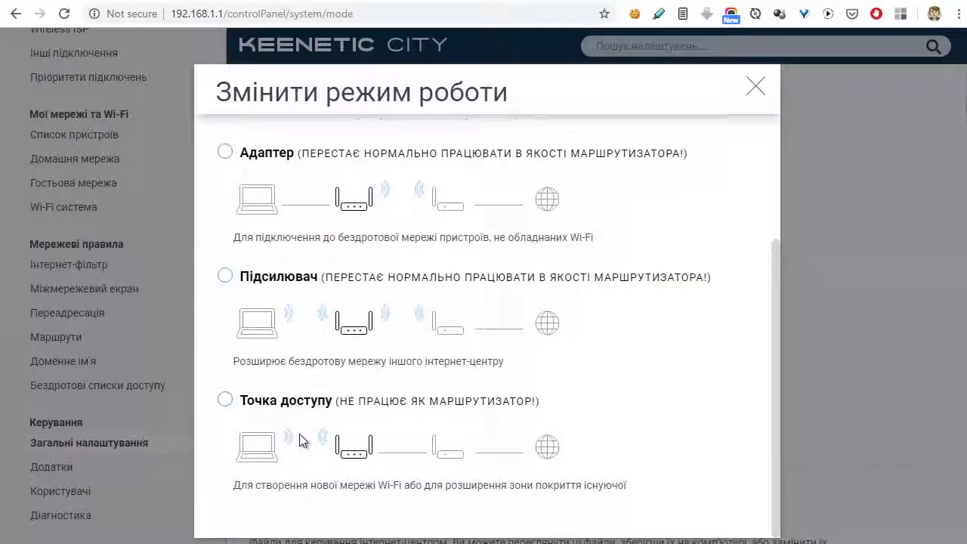
scroll(625, 232, "up", 3)
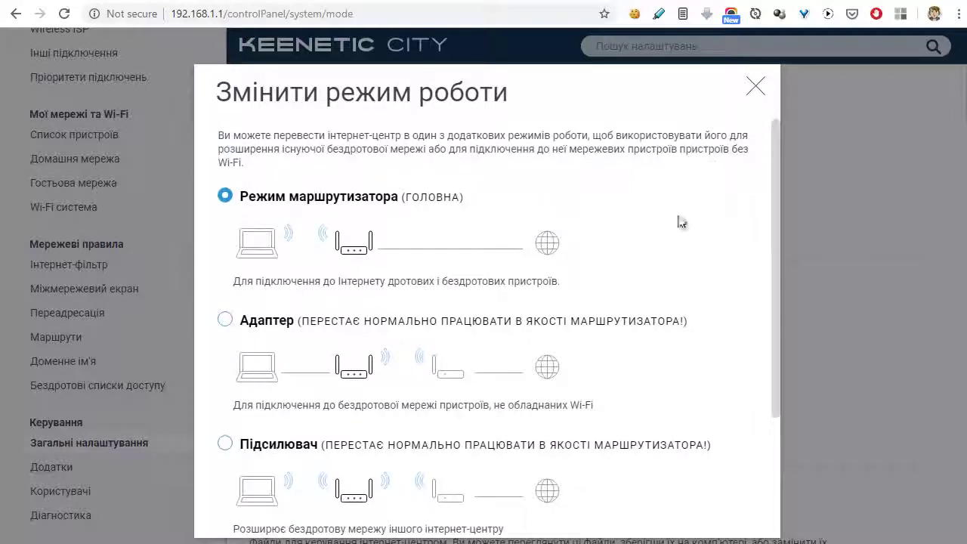
scroll(678, 227, "down", 2)
scroll(683, 232, "up", 1)
scroll(683, 232, "up", 3)
left_click(756, 86)
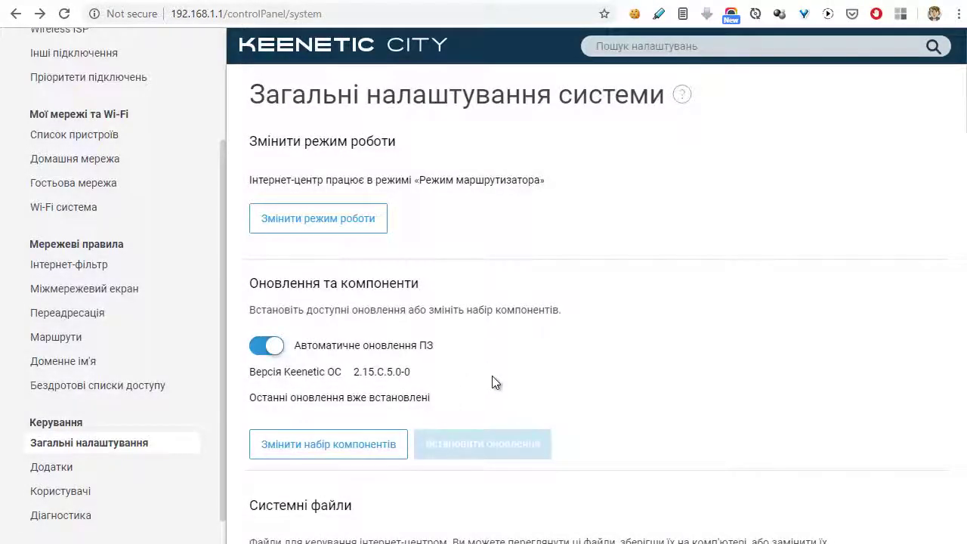
Step: Check the updates and components section and system files, and look through the Keenetic Air and Keenetic City comparison on keenetic.ru
scroll(492, 378, "down", 2)
left_click(331, 302)
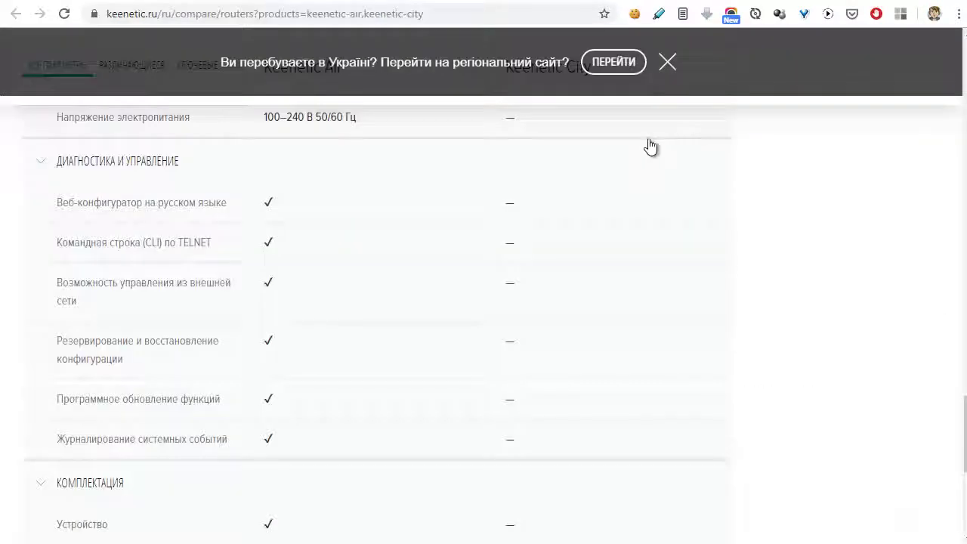
scroll(695, 226, "down", 5)
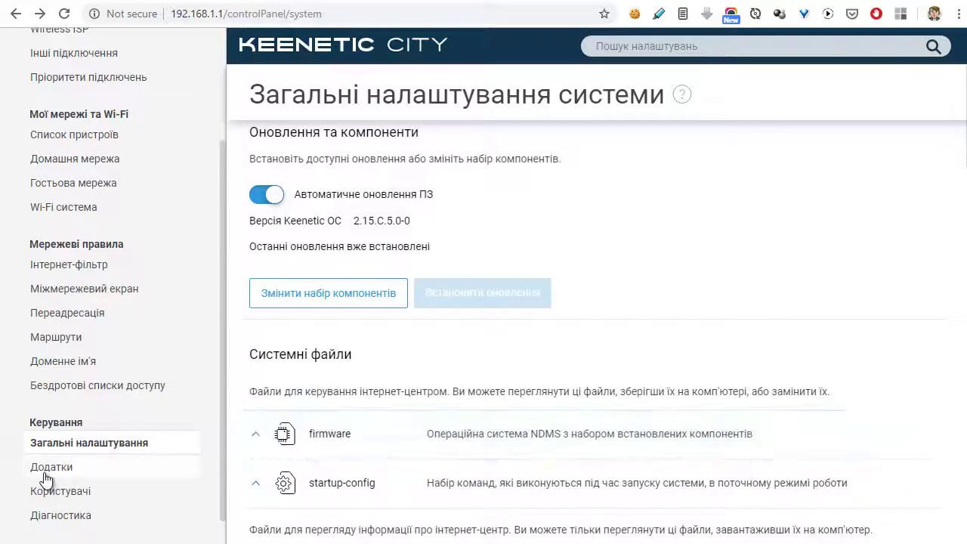
Step: Review the applications page (Додатки) and the user accounts page (Користувачі) with its TCP management ports
left_click(48, 469)
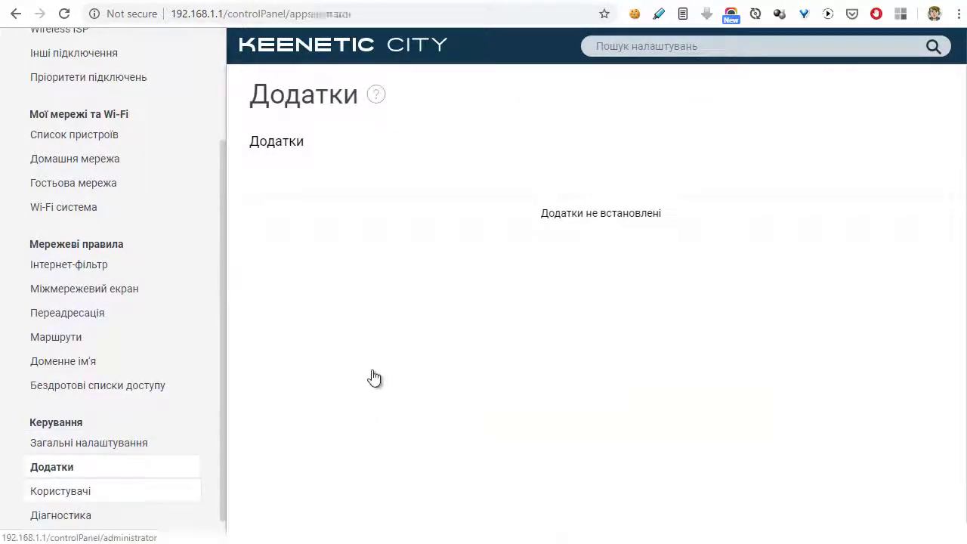
left_click(61, 491)
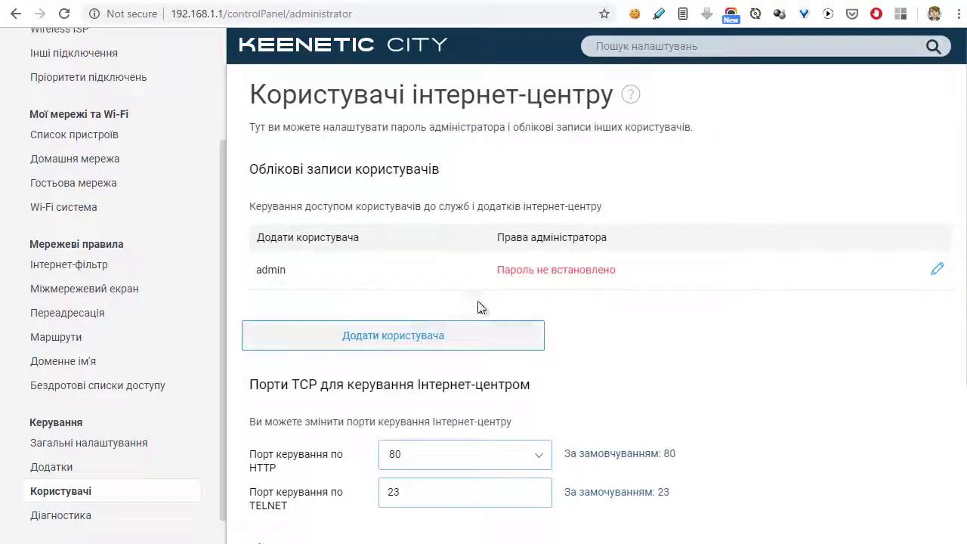
scroll(600, 266, "down", 3)
scroll(607, 277, "up", 3)
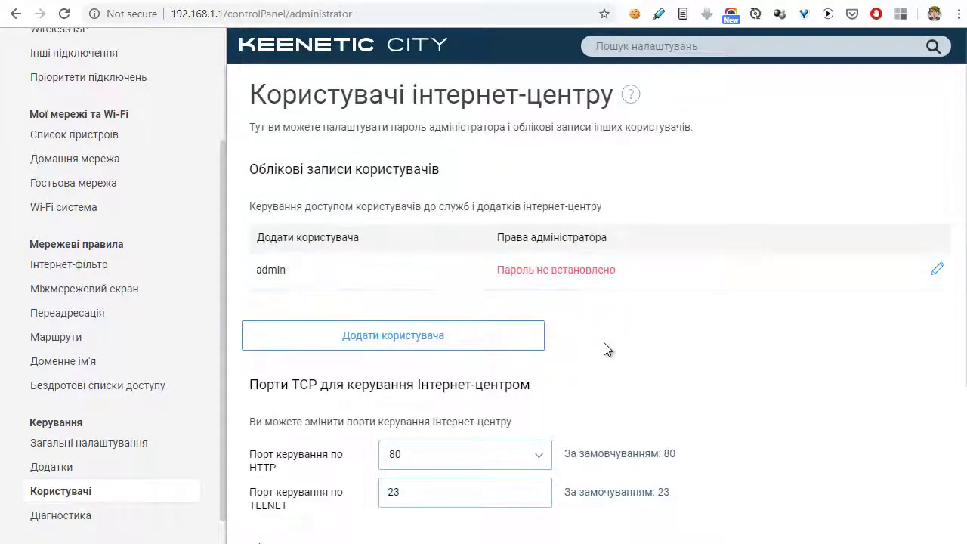
scroll(607, 348, "down", 3)
Step: Review the diagnostics page (Діагностика), from the connection check and system log to debug mode and active connections
left_click(38, 517)
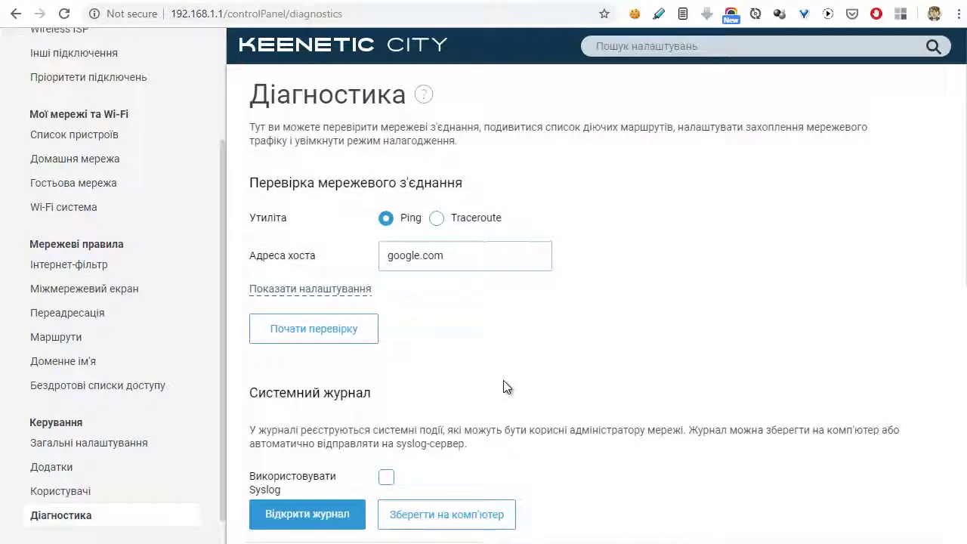
scroll(385, 265, "down", 1)
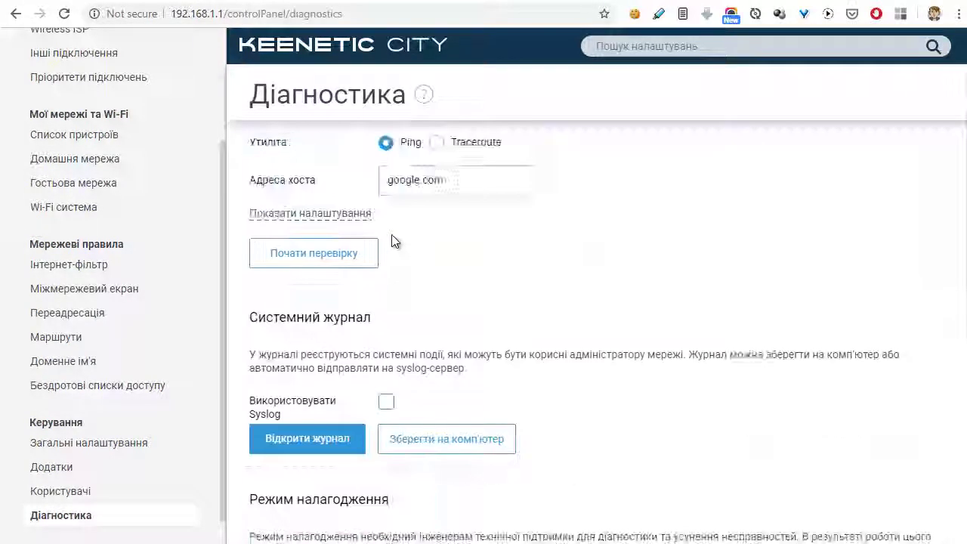
scroll(408, 272, "up", 1)
scroll(446, 348, "down", 2)
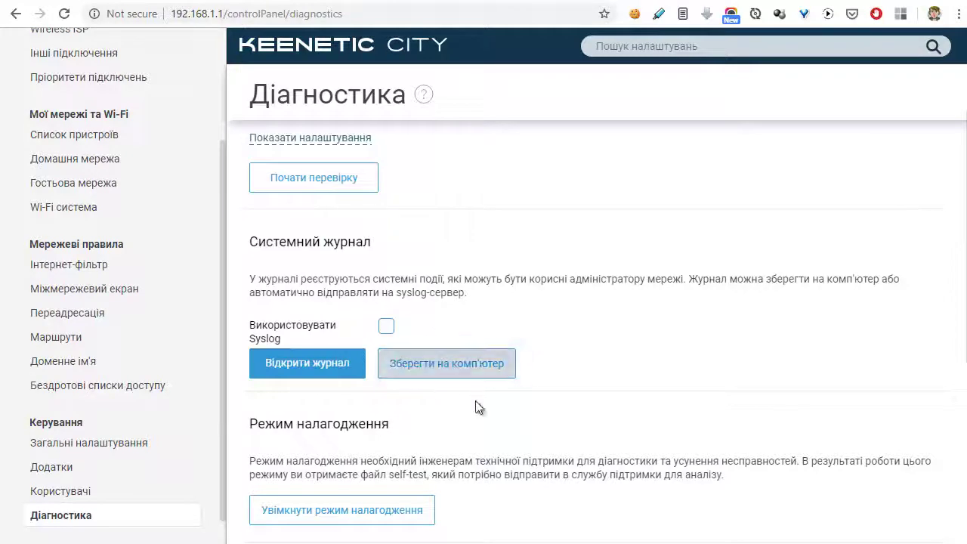
scroll(522, 429, "down", 1)
scroll(521, 429, "down", 2)
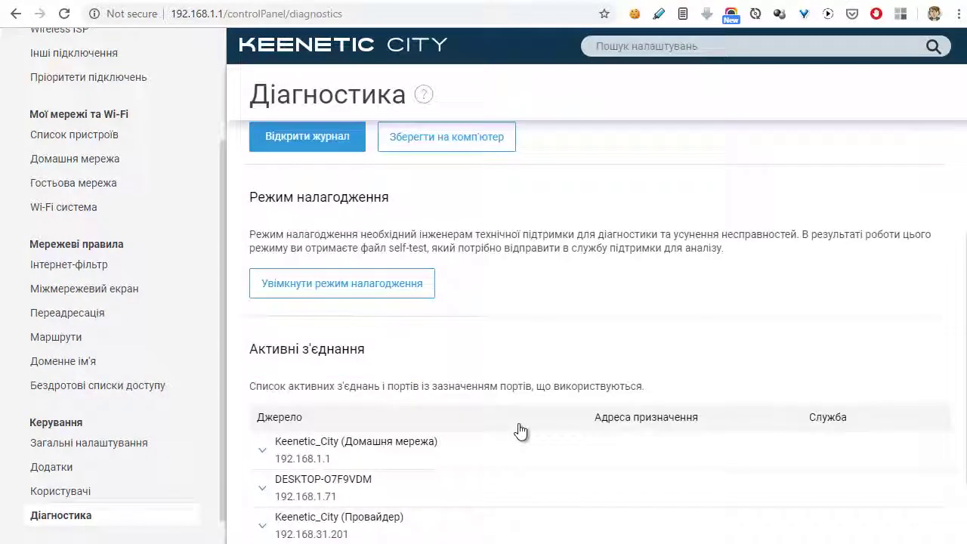
scroll(509, 413, "down", 1)
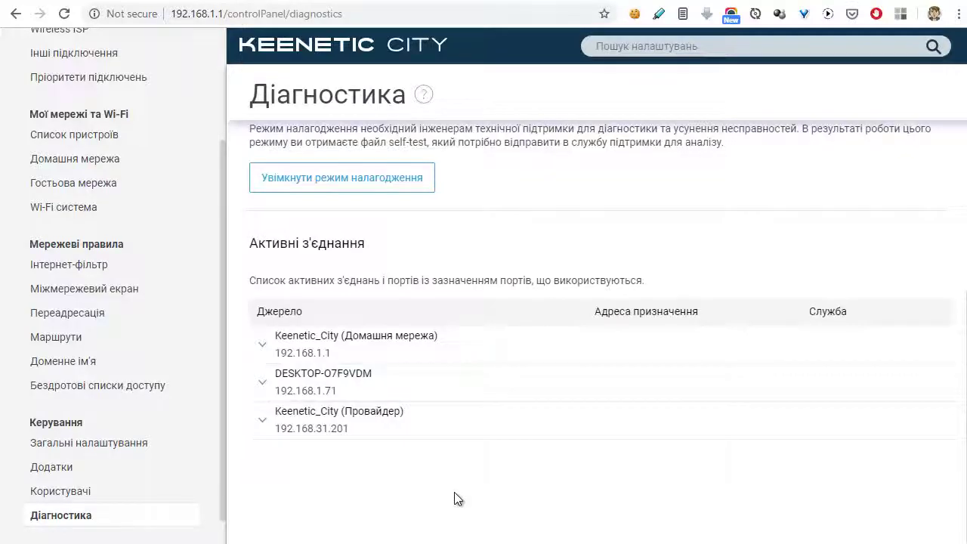
Step: Switch to the My.Keenetic mobile app, open the CITY router, and review its navigation menu and main page with the network device lists
scroll(456, 499, "up", 1)
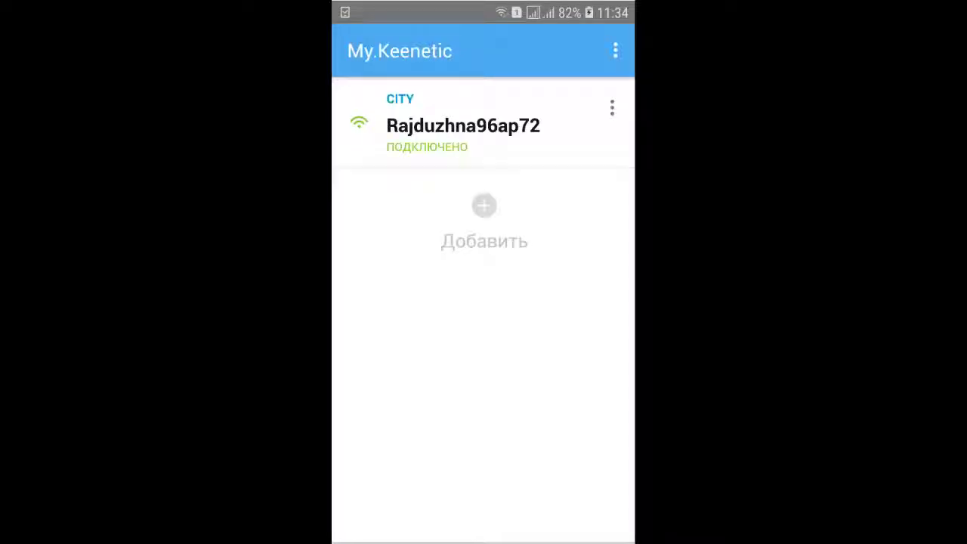
left_click(445, 118)
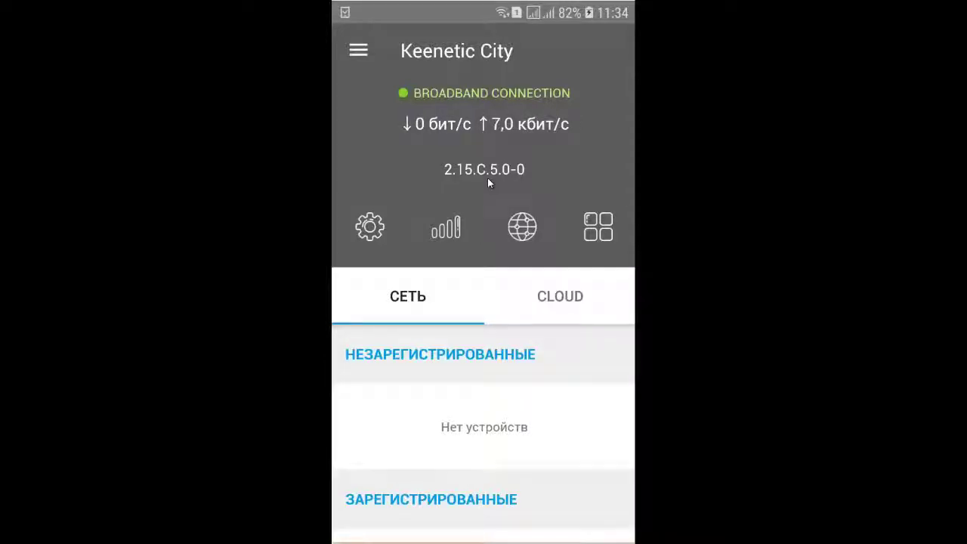
left_click(361, 53)
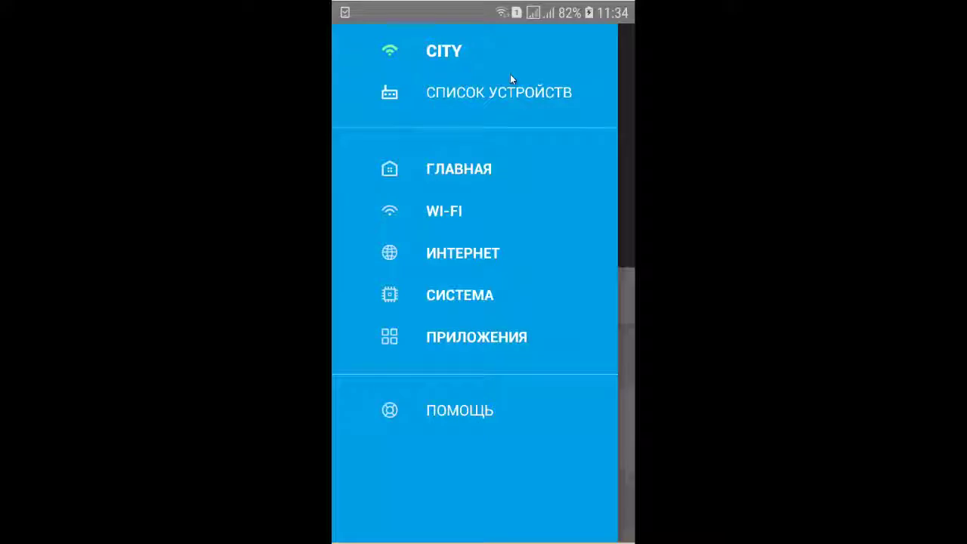
left_click(457, 172)
scroll(477, 227, "down", 3)
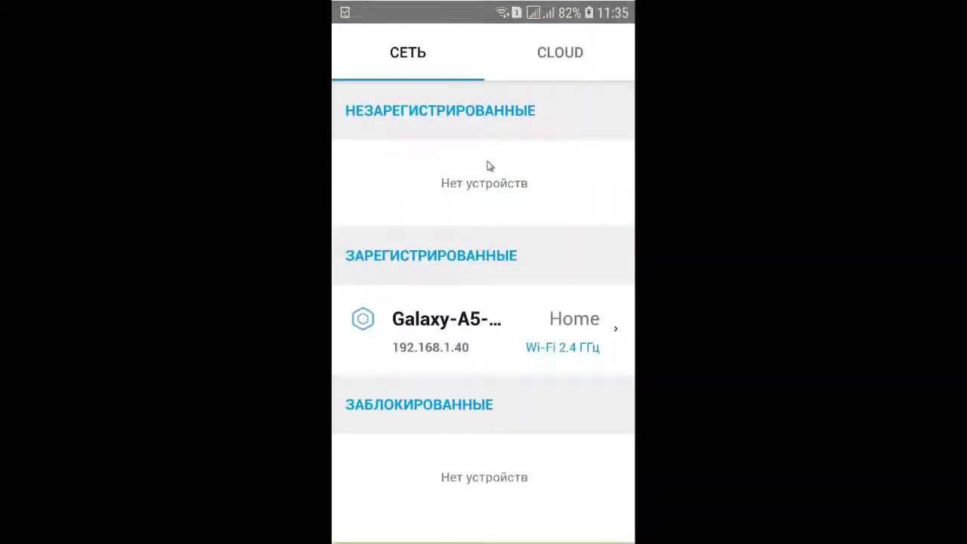
left_click_drag(525, 229, 503, 211)
Step: Examine the registered Galaxy-A5-2017 device's details, including its access, schedule, speed limit, filtering and Wi-Fi settings, and return to the device lists
left_click(612, 331)
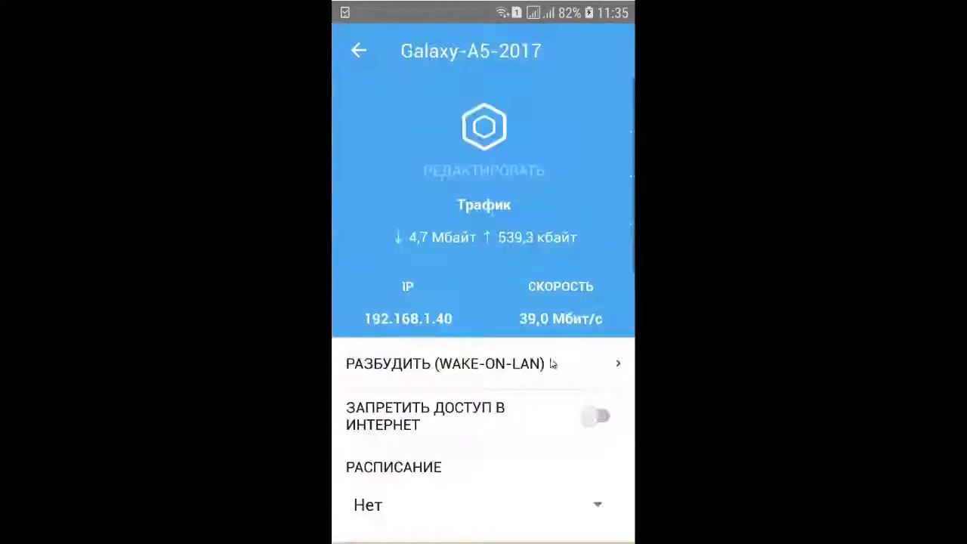
left_click_drag(532, 421, 550, 144)
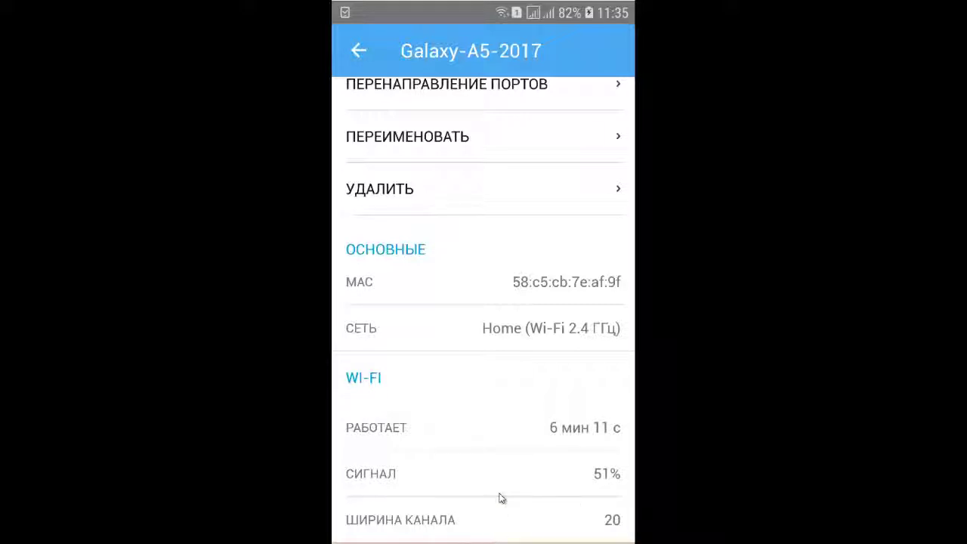
left_click_drag(479, 312, 477, 494)
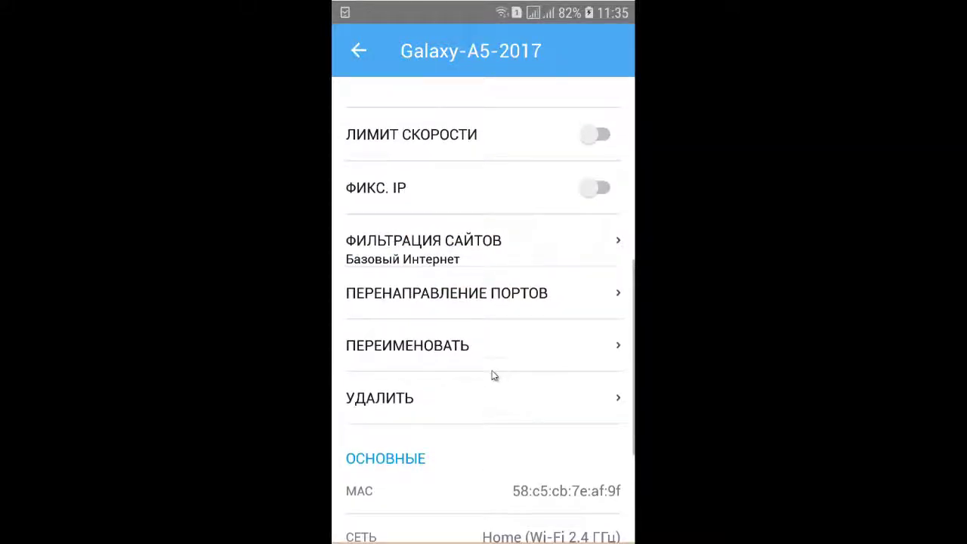
left_click_drag(495, 374, 486, 514)
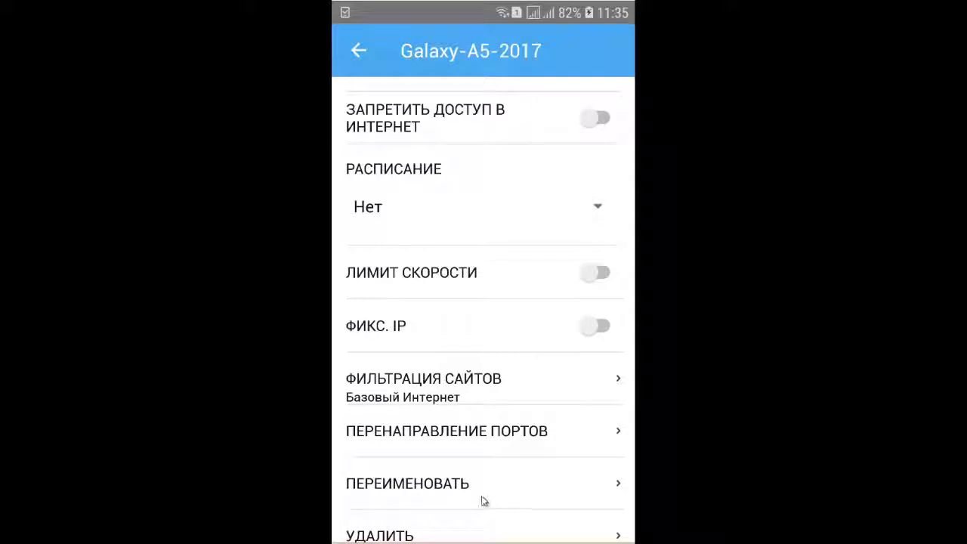
left_click_drag(505, 428, 511, 512)
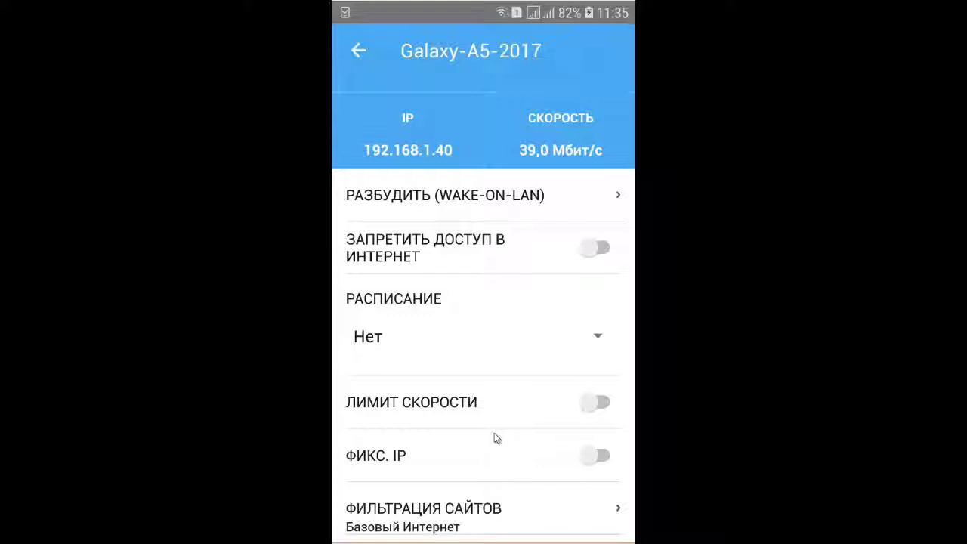
left_click_drag(492, 363, 507, 529)
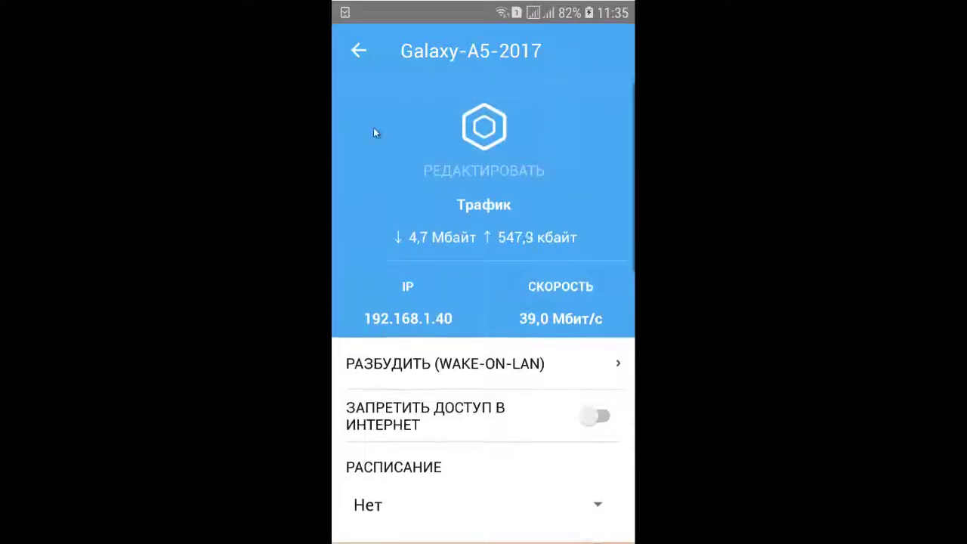
left_click(358, 50)
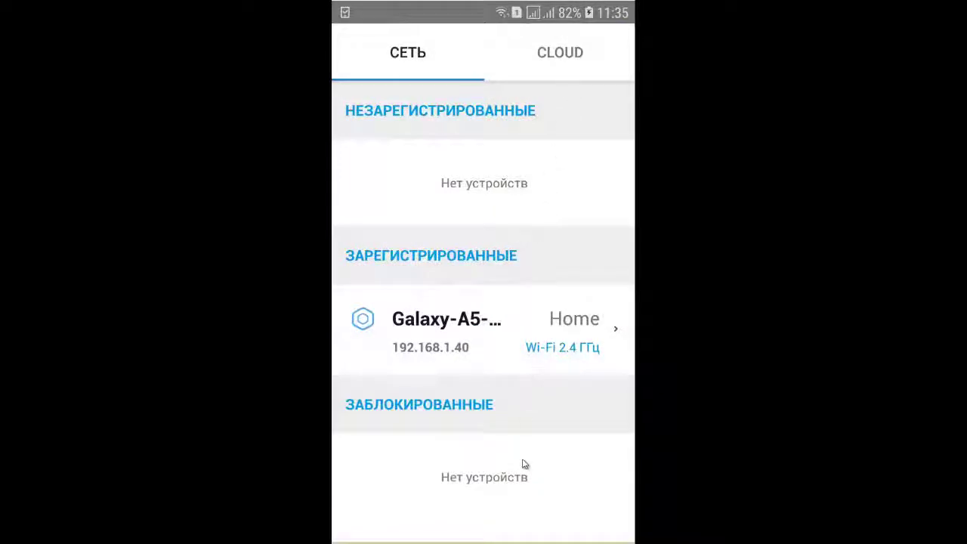
Step: Check the Cloud and network (Сеть) device lists, and reconnect to the CITY router from the app's start screen
left_click(551, 67)
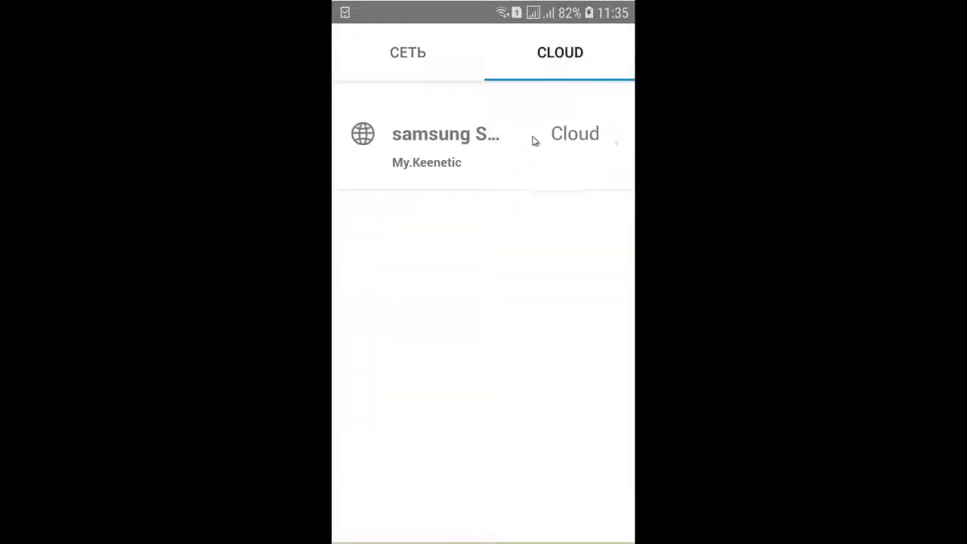
left_click(418, 69)
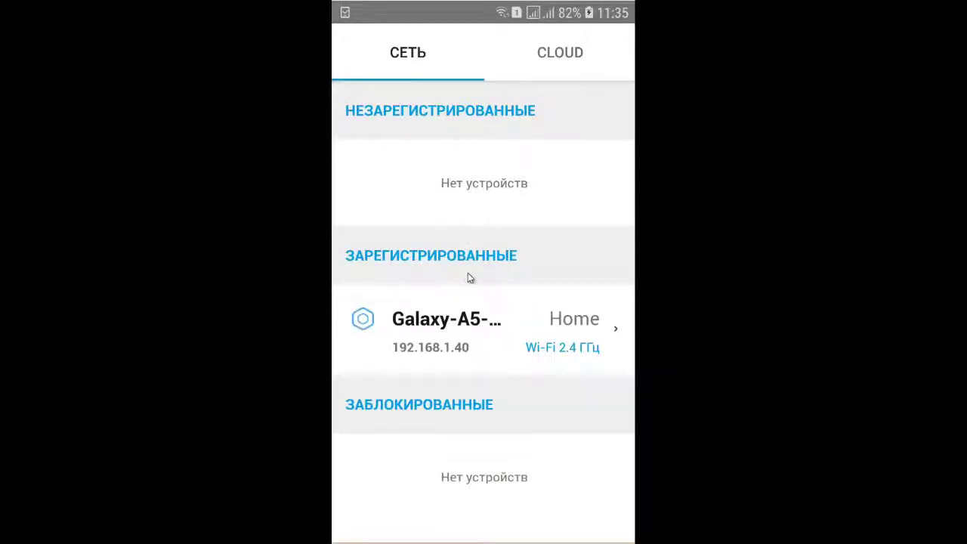
key("Escape")
left_click(474, 127)
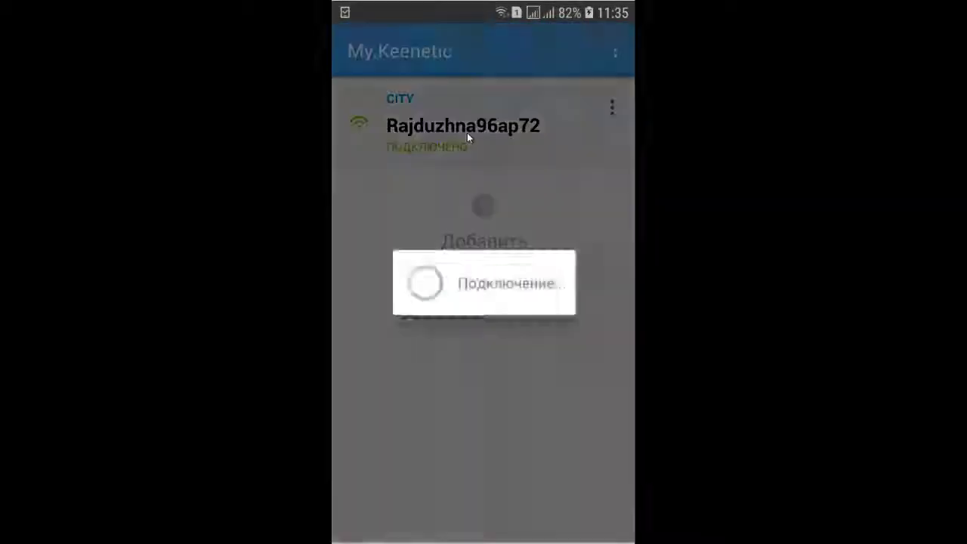